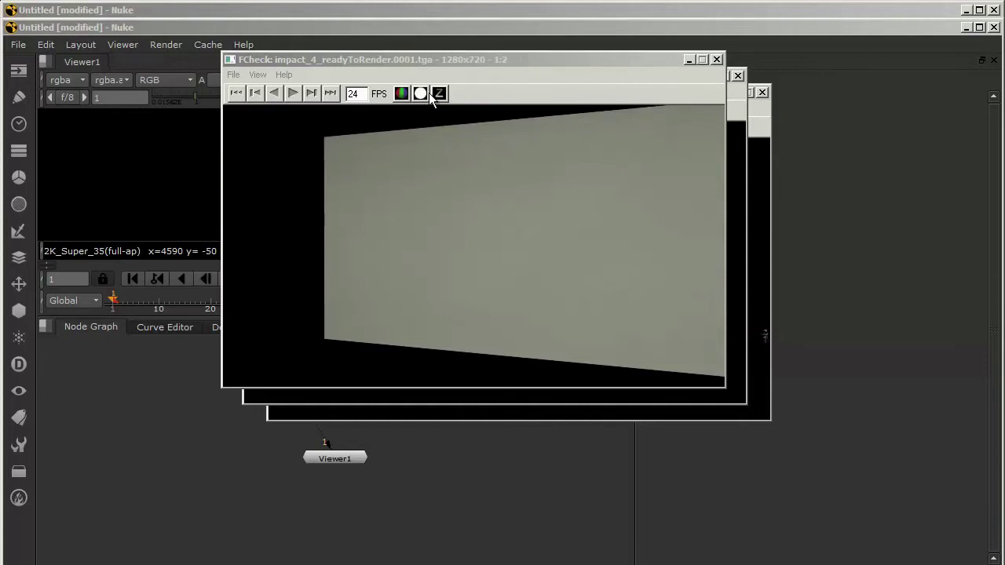
Review the wall render in color and the rifle render in mask and color views, minimizing each image window
{"action": "left_click", "coordinate": [402, 93]}
{"action": "left_click", "coordinate": [402, 94]}
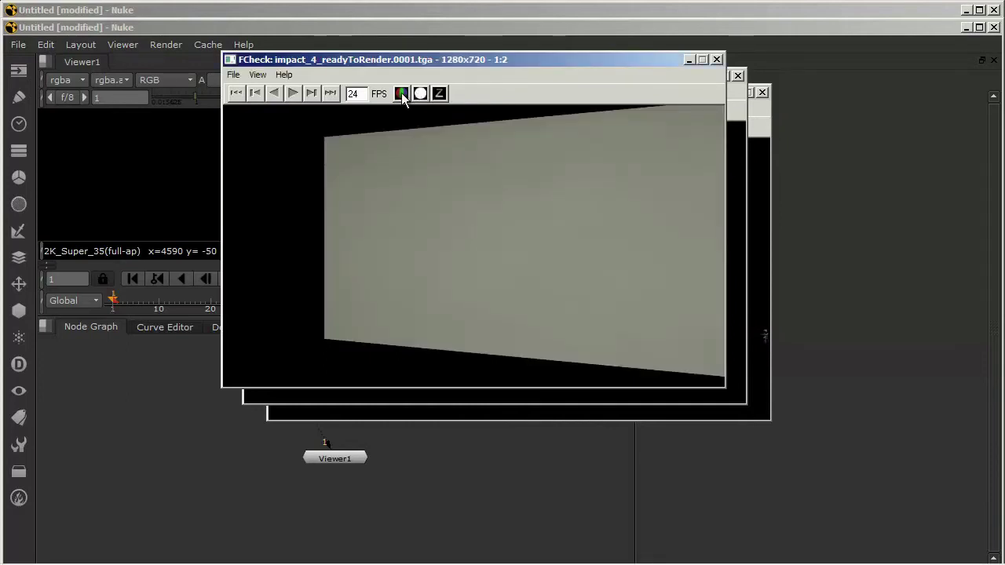
{"action": "left_click", "coordinate": [689, 60]}
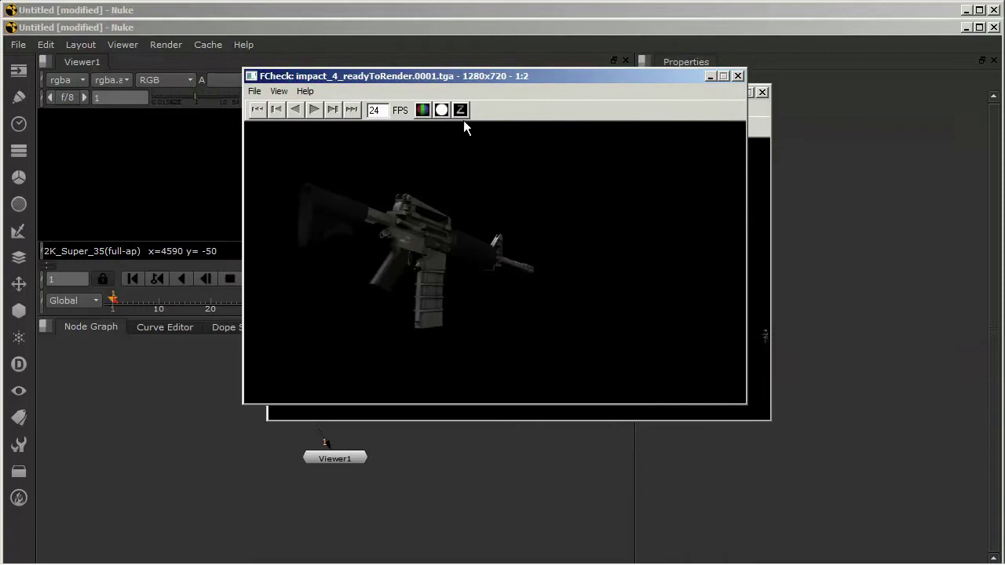
{"action": "left_click", "coordinate": [441, 111]}
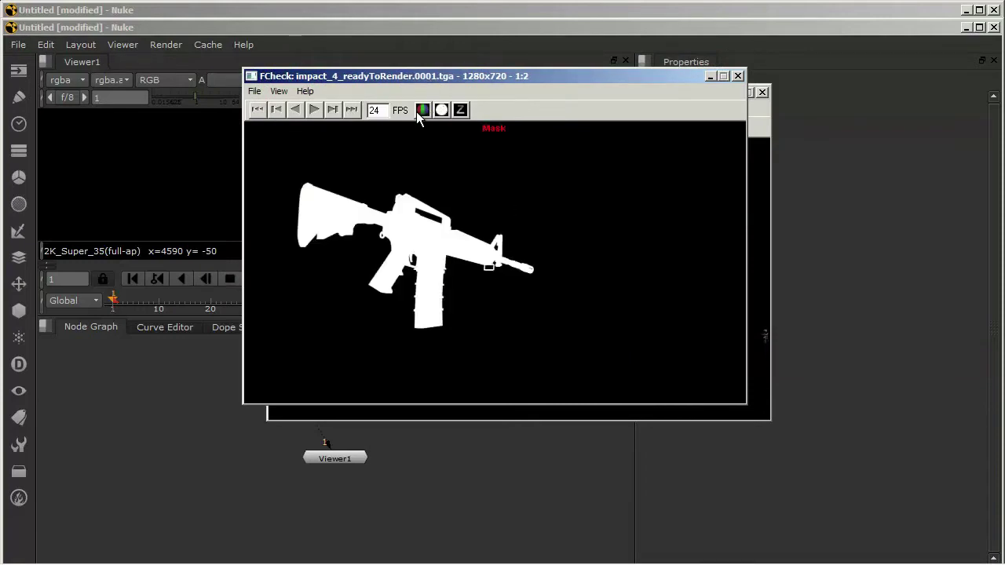
{"action": "left_click", "coordinate": [422, 111]}
{"action": "left_click", "coordinate": [711, 75]}
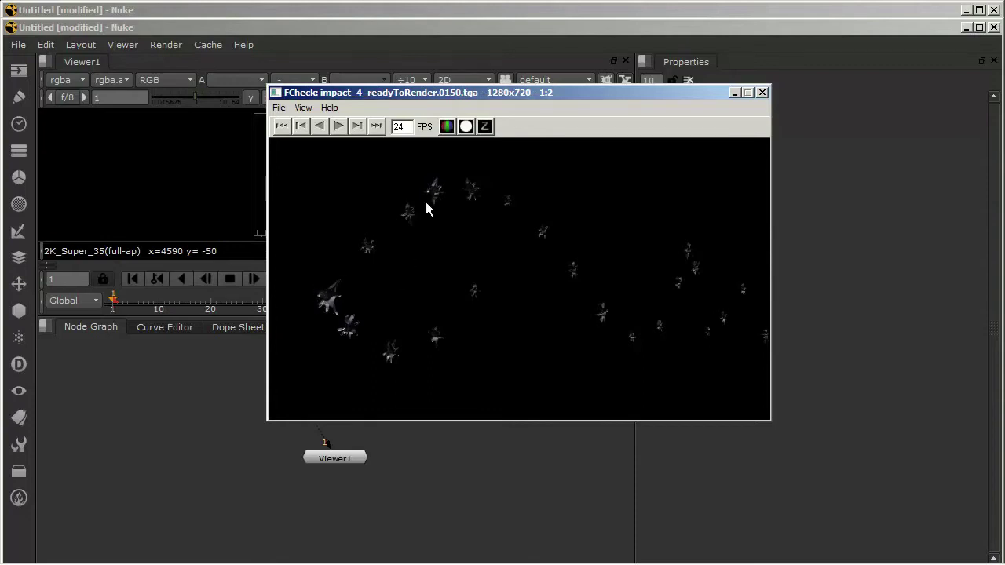
Compare the mask and color views of the frame 150 bullet-impact render, and minimize its window
{"action": "left_click", "coordinate": [466, 127]}
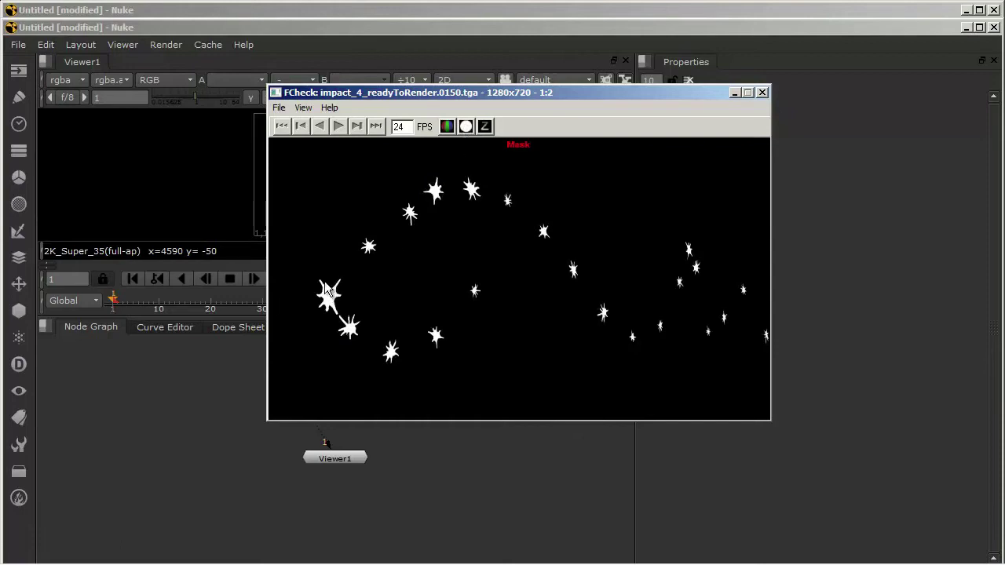
{"action": "left_click", "coordinate": [446, 127]}
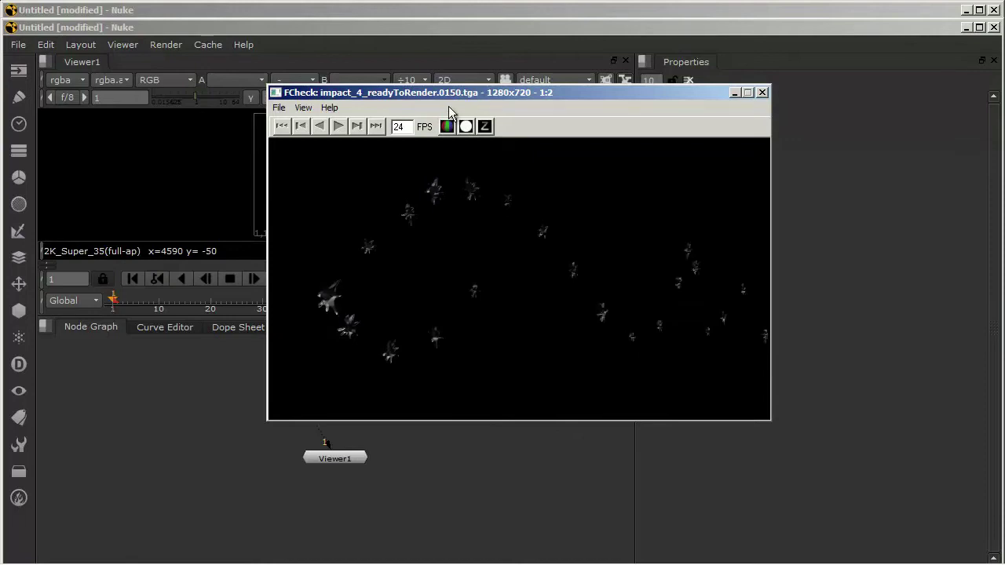
{"action": "left_click", "coordinate": [465, 126]}
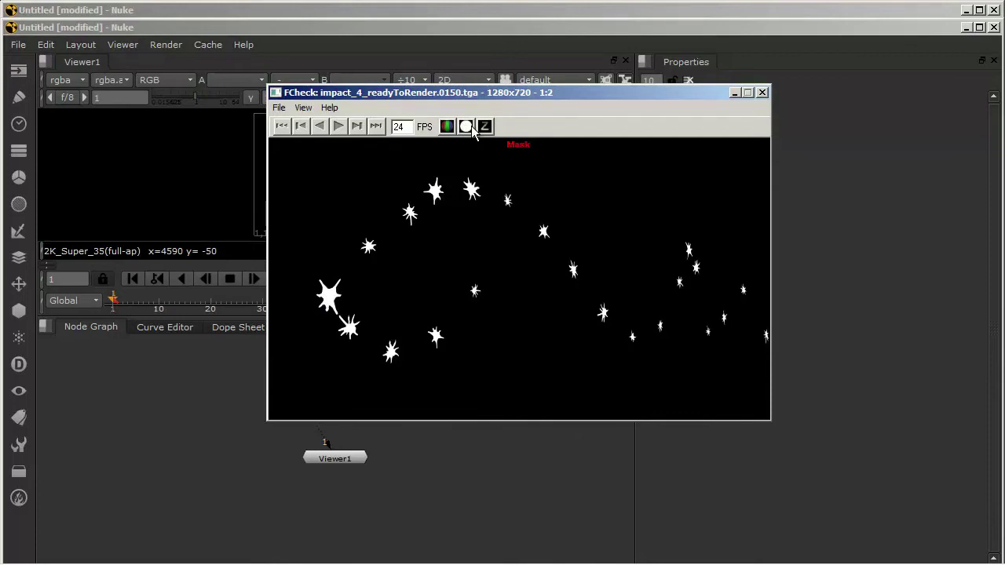
{"action": "left_click", "coordinate": [446, 126]}
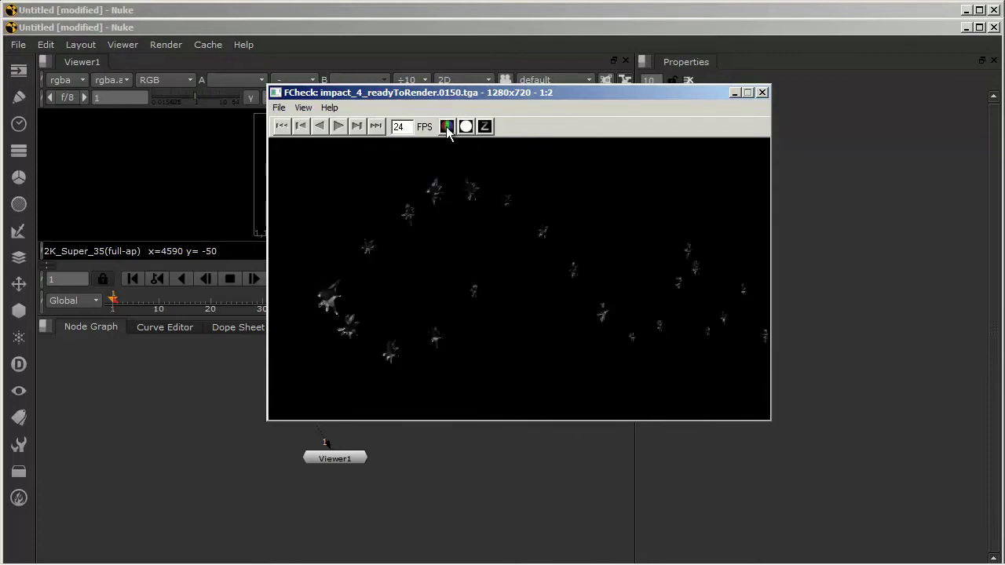
{"action": "left_click", "coordinate": [735, 93]}
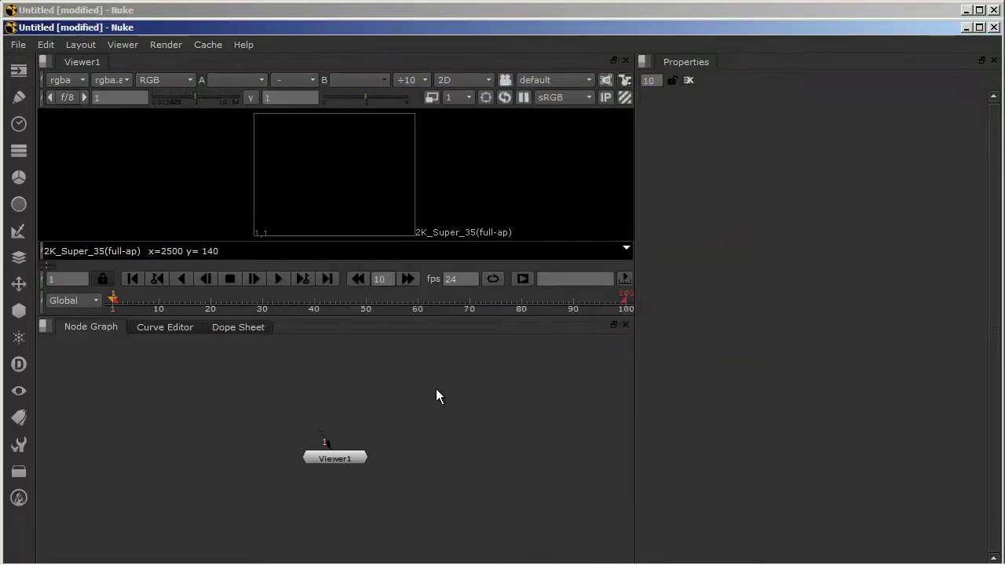
Create a Read node and queue the impact_4_readyToRender.####.tga 1-150 sequence from the wall_layer folder
{"action": "key", "text": "Tab"}
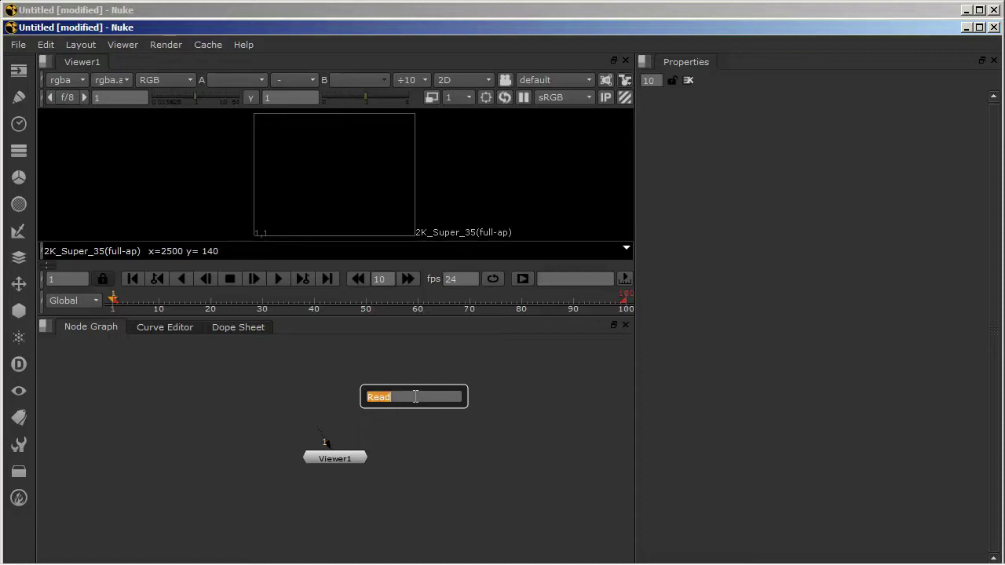
{"action": "type", "text": "re"}
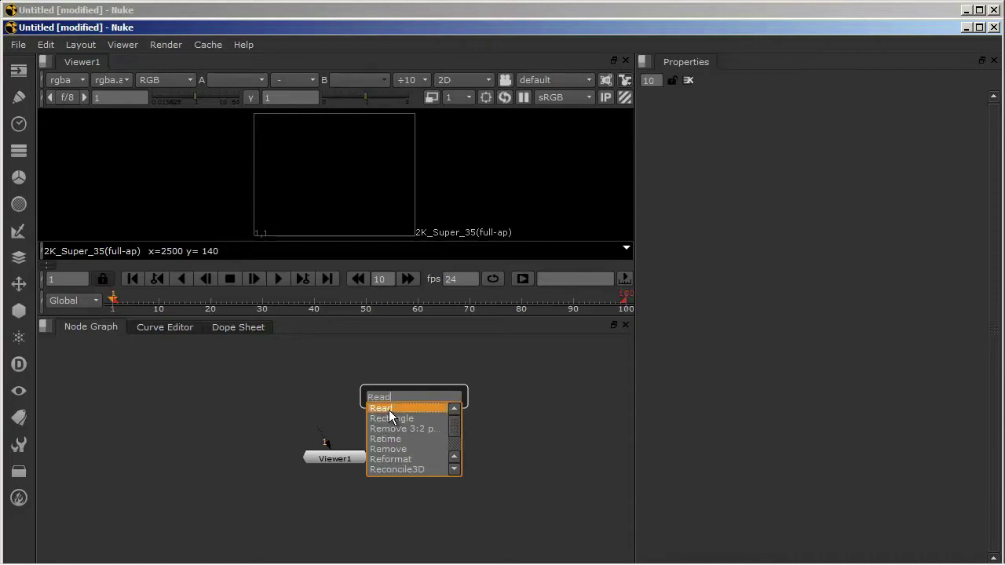
{"action": "left_click", "coordinate": [388, 410]}
{"action": "left_click_drag", "start_coordinate": [398, 268], "coordinate": [543, 86]}
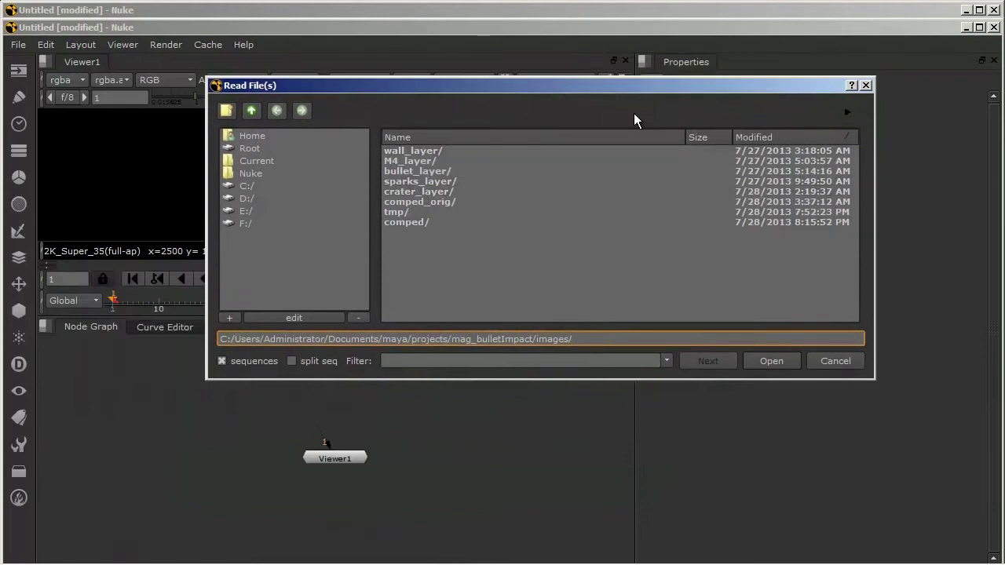
{"action": "double_click", "coordinate": [411, 150]}
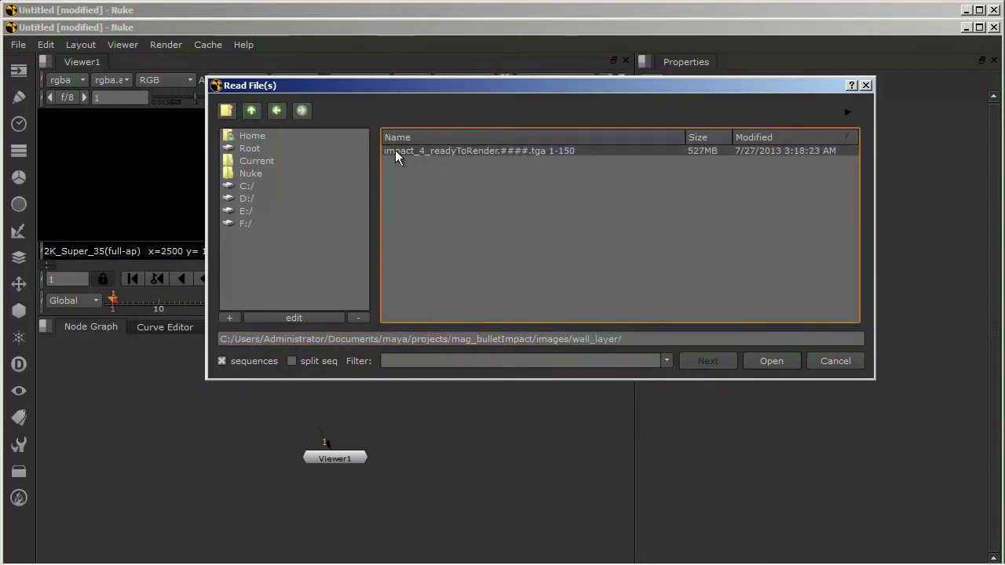
{"action": "left_click", "coordinate": [395, 150]}
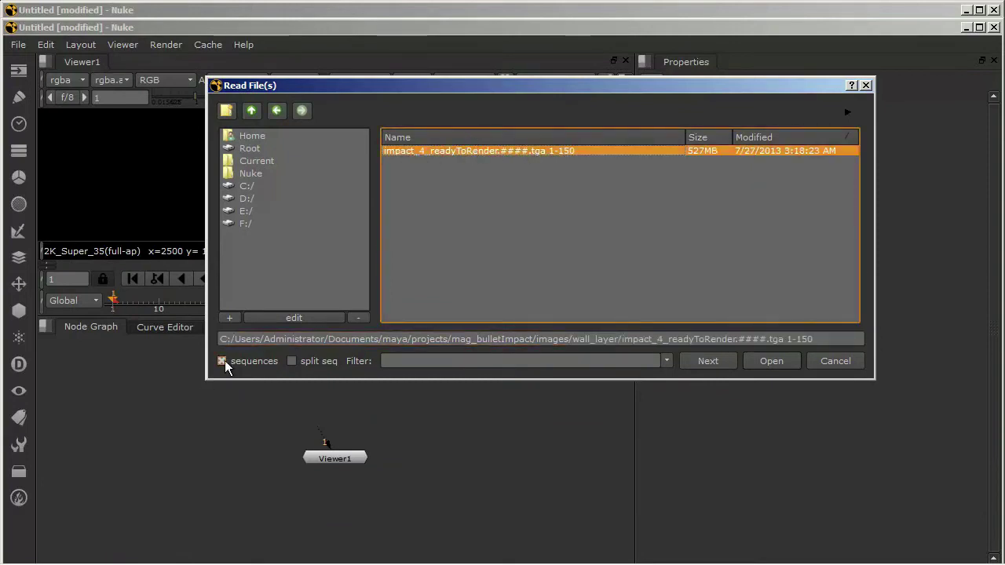
{"action": "left_click", "coordinate": [707, 366]}
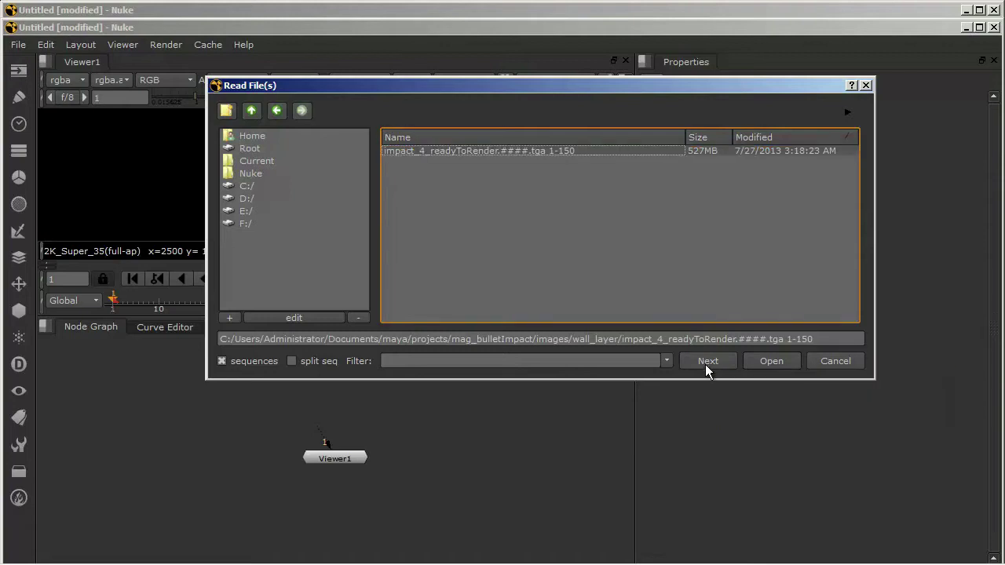
Queue the impact_4_readyToRender.####.tga 1-150 sequence from the M4_layer folder
{"action": "left_click", "coordinate": [257, 111]}
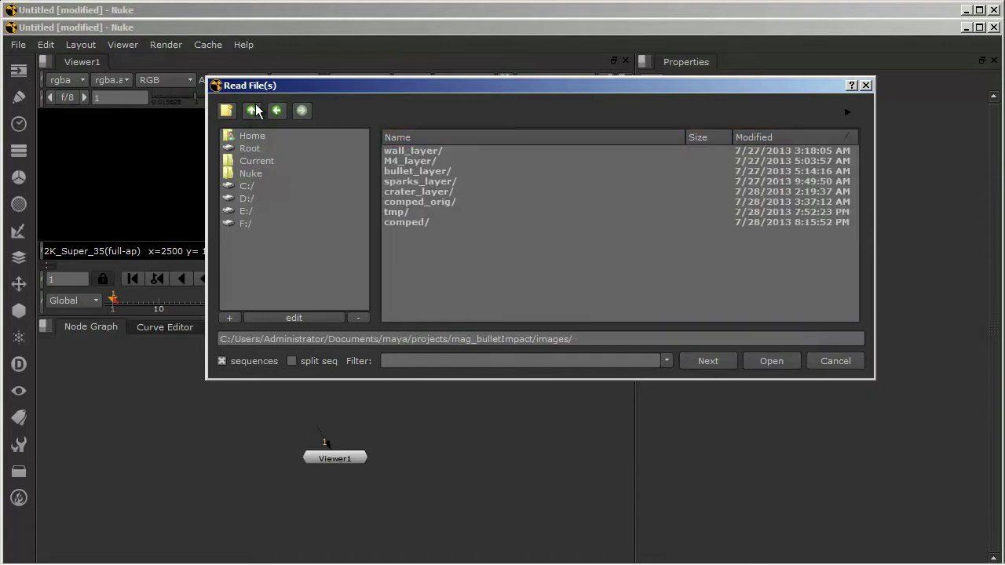
{"action": "double_click", "coordinate": [411, 159]}
{"action": "left_click", "coordinate": [416, 150]}
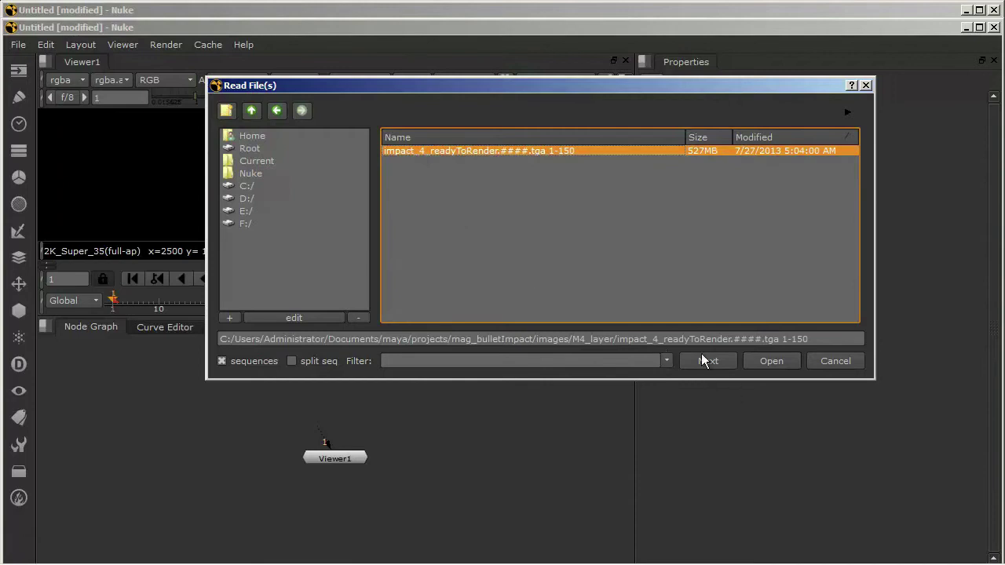
{"action": "left_click", "coordinate": [704, 361]}
Queue the impact_4_readyToRender.####.tga 1-150 sequence from the bullet_layer folder
{"action": "left_click", "coordinate": [252, 110]}
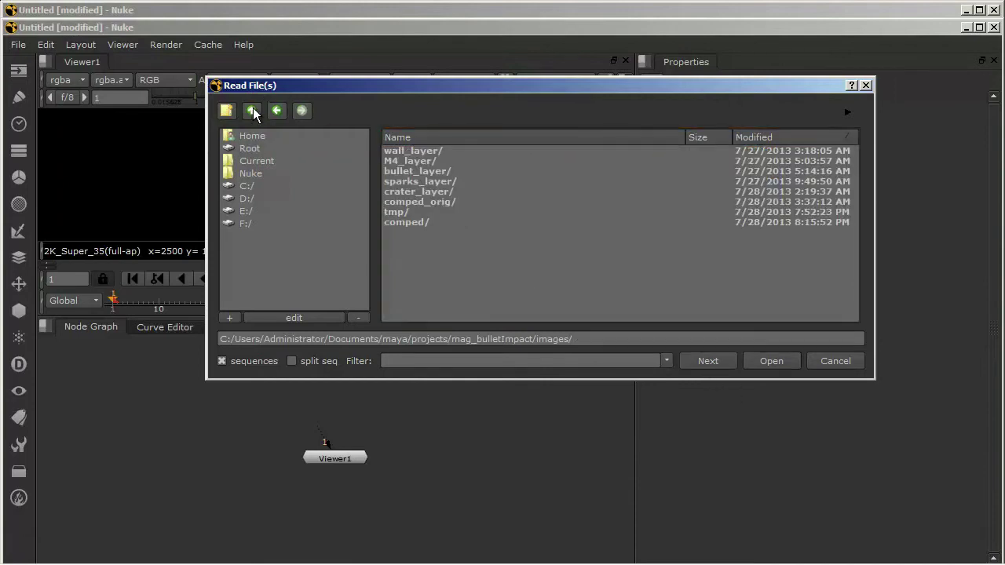
{"action": "double_click", "coordinate": [394, 170]}
{"action": "left_click", "coordinate": [431, 150]}
{"action": "left_click", "coordinate": [707, 361]}
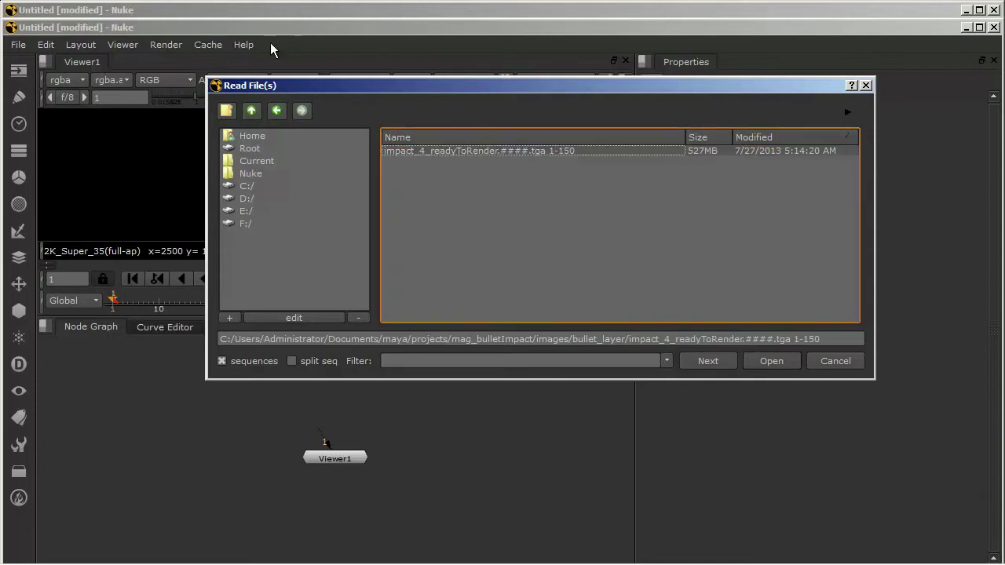
Queue the impact_4_readyToRender.####.tga 1-150 sequence from the sparks_layer folder
{"action": "left_click", "coordinate": [252, 111]}
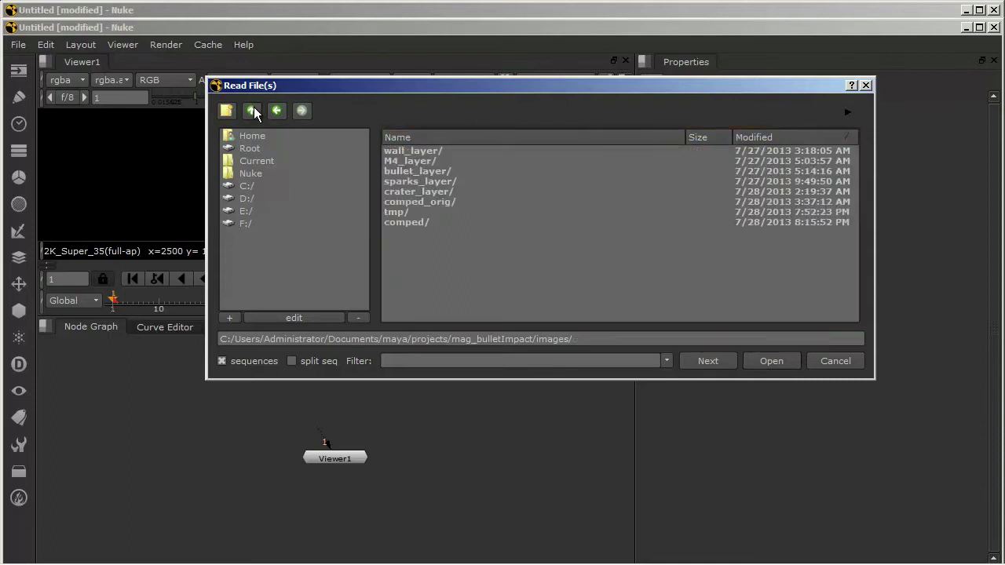
{"action": "double_click", "coordinate": [417, 181]}
{"action": "left_click", "coordinate": [490, 149]}
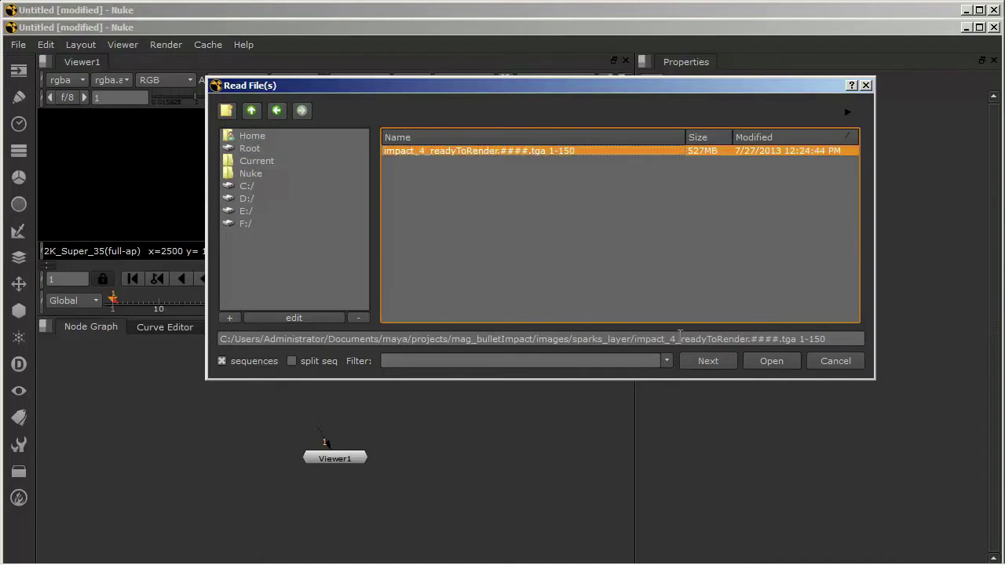
{"action": "left_click", "coordinate": [706, 362]}
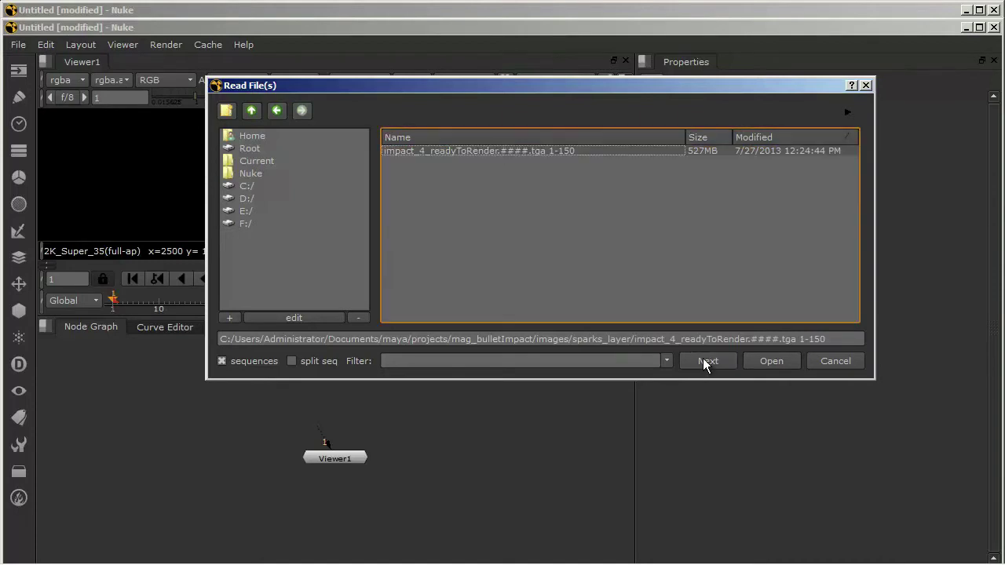
Queue the impact_4_readyToRender.####.tga 1-150 sequence from the crater_layer folder and open all queued sequences as Read nodes
{"action": "left_click", "coordinate": [251, 111]}
{"action": "double_click", "coordinate": [402, 192]}
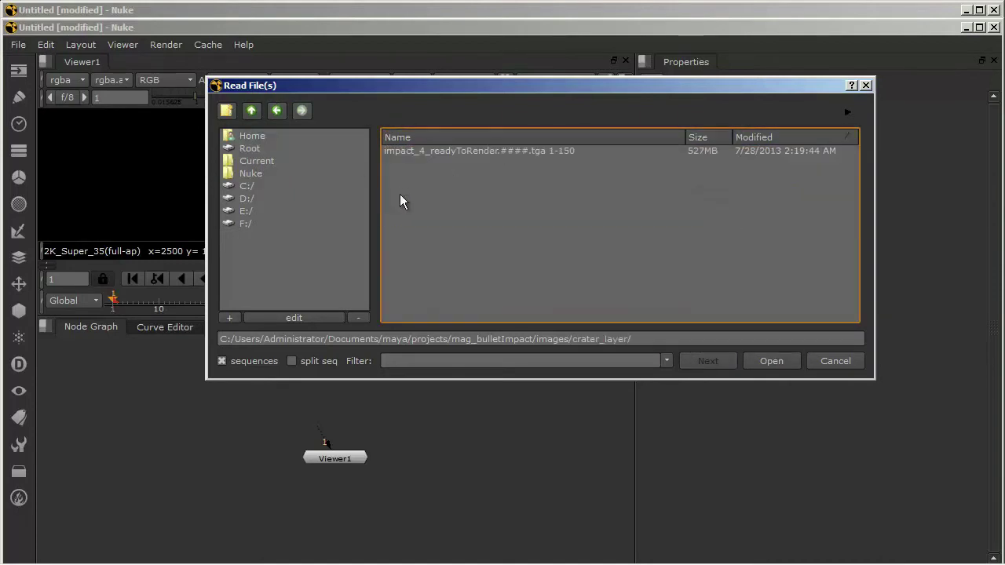
{"action": "left_click", "coordinate": [536, 149]}
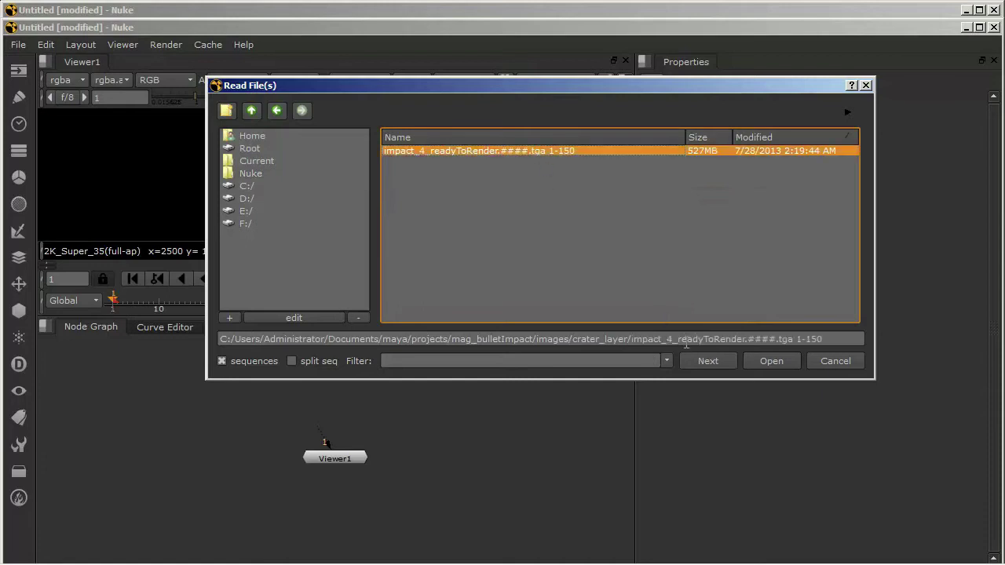
{"action": "left_click", "coordinate": [709, 361]}
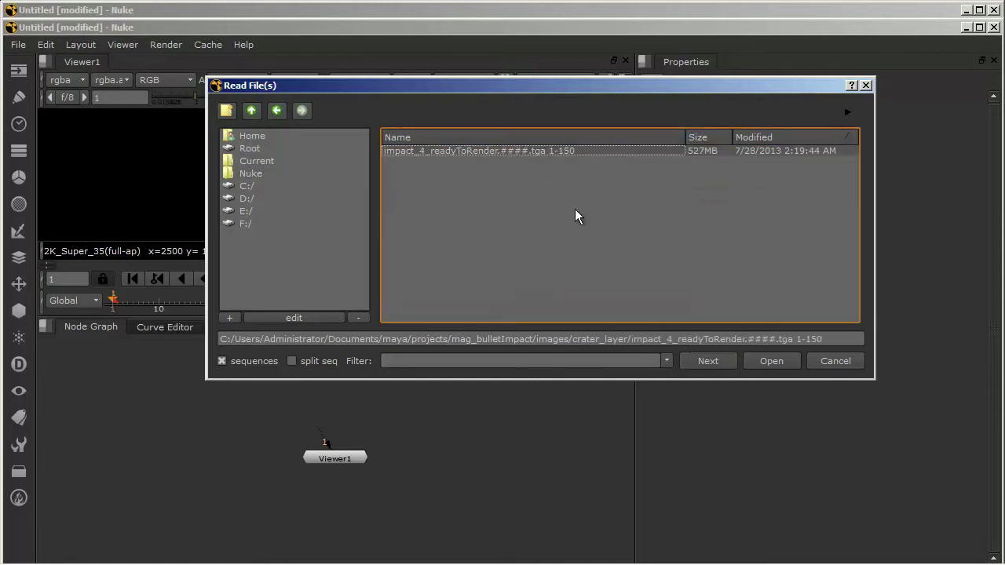
{"action": "left_click", "coordinate": [251, 111]}
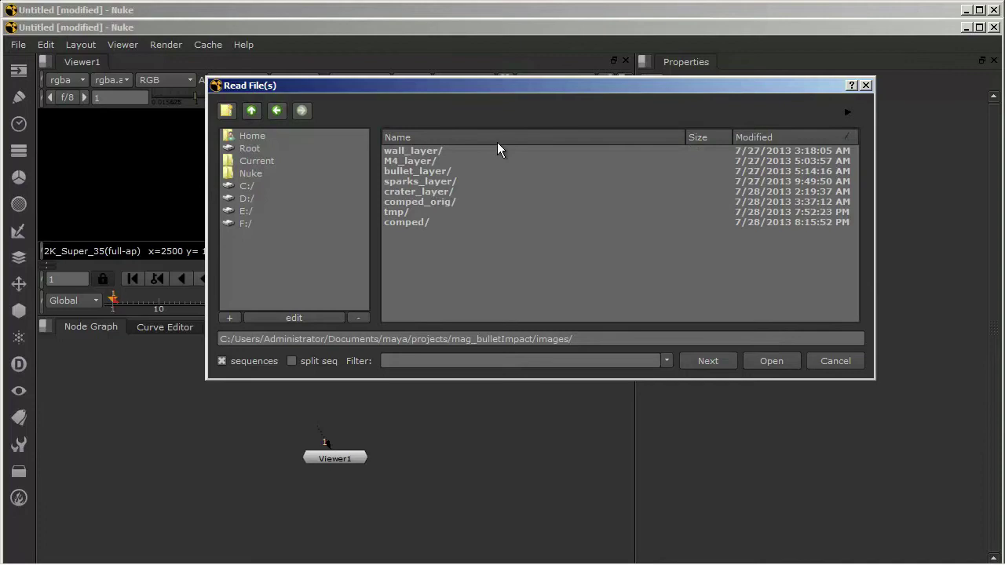
{"action": "left_click", "coordinate": [783, 358]}
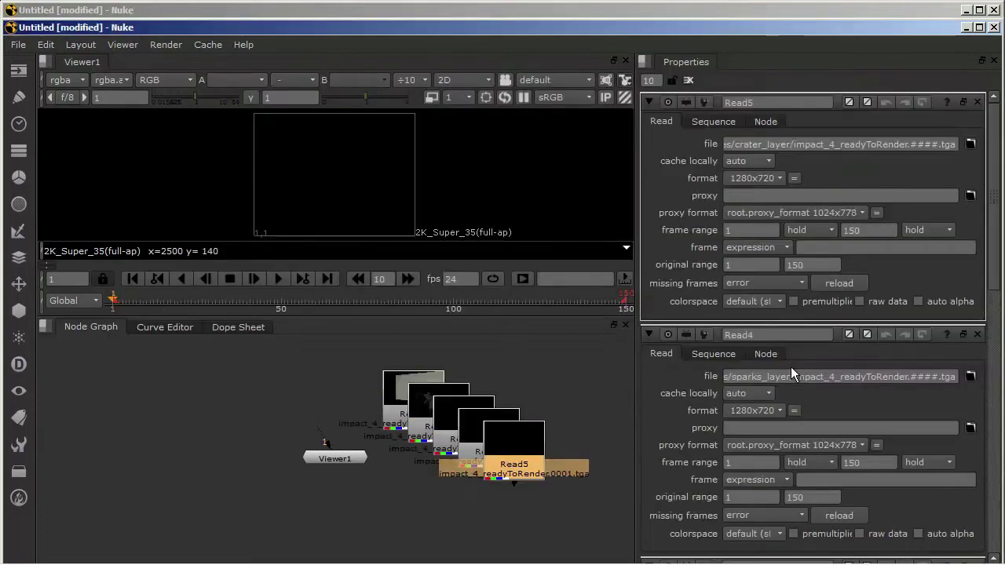
Lay out the five stacked Read nodes in a row above the Viewer, ordered wall, bullet, sparks, crater, M4
{"action": "left_click_drag", "start_coordinate": [388, 397], "coordinate": [113, 375]}
{"action": "left_click_drag", "start_coordinate": [421, 394], "coordinate": [538, 358]}
{"action": "left_click_drag", "start_coordinate": [449, 401], "coordinate": [328, 396]}
{"action": "left_click_drag", "start_coordinate": [475, 431], "coordinate": [379, 362]}
{"action": "left_click_drag", "start_coordinate": [508, 439], "coordinate": [479, 378]}
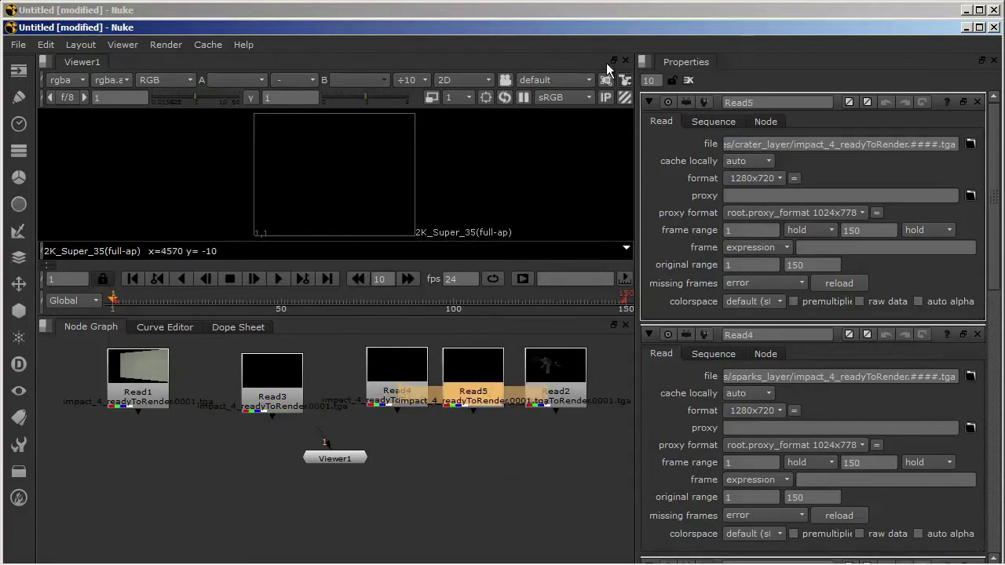
Space the wall, bullet and sparks Read nodes farther apart in the row, and move the playhead to frame 25
{"action": "left_click_drag", "start_coordinate": [294, 369], "coordinate": [265, 374]}
{"action": "left_click_drag", "start_coordinate": [145, 369], "coordinate": [123, 370]}
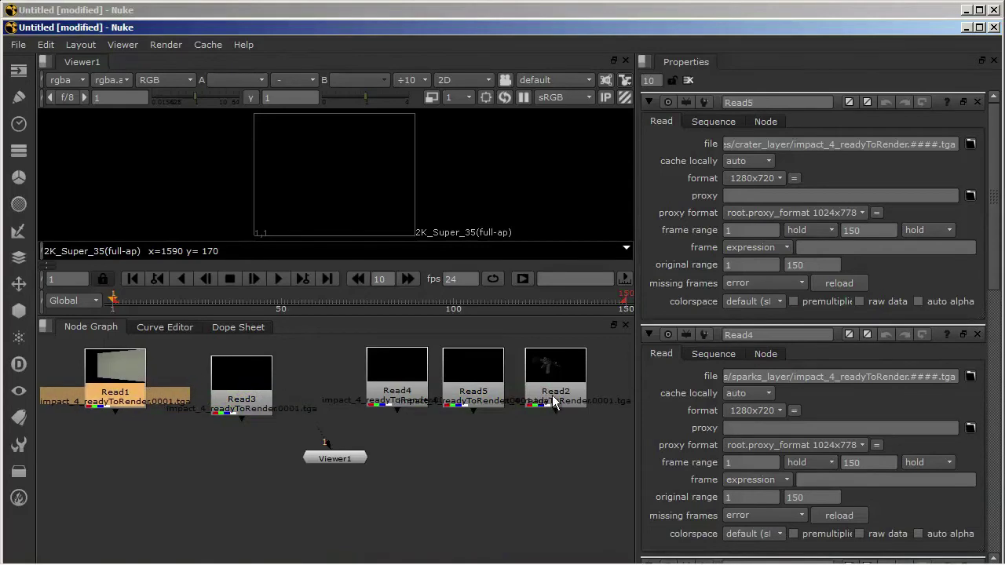
{"action": "left_click_drag", "start_coordinate": [241, 374], "coordinate": [225, 374]}
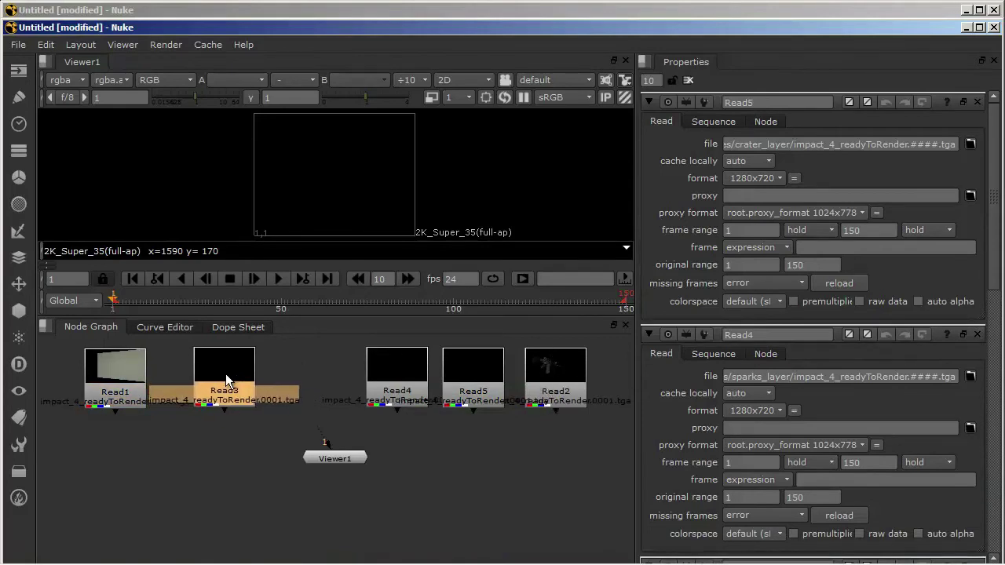
{"action": "left_click_drag", "start_coordinate": [398, 376], "coordinate": [348, 378]}
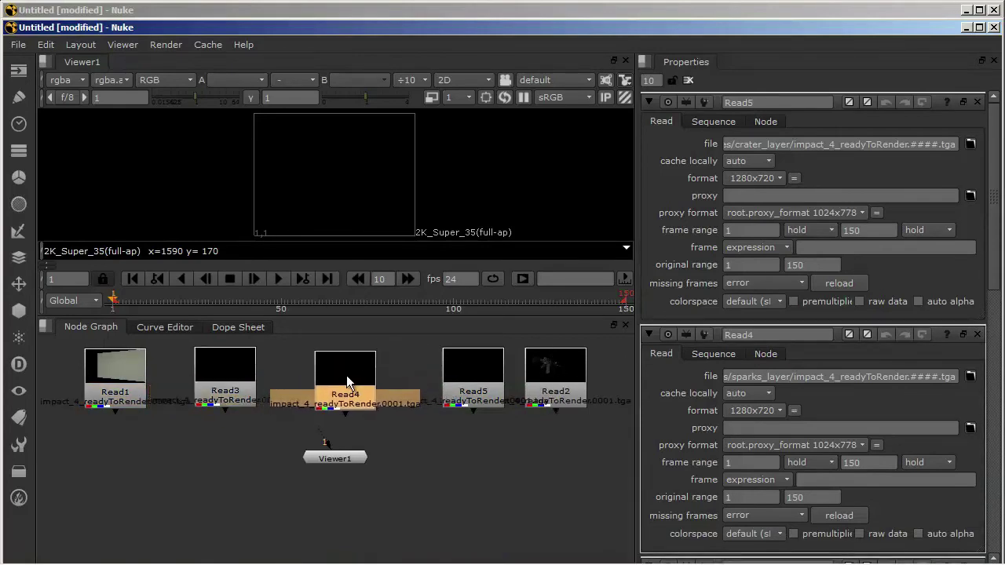
{"action": "left_click_drag", "start_coordinate": [157, 304], "coordinate": [195, 302]}
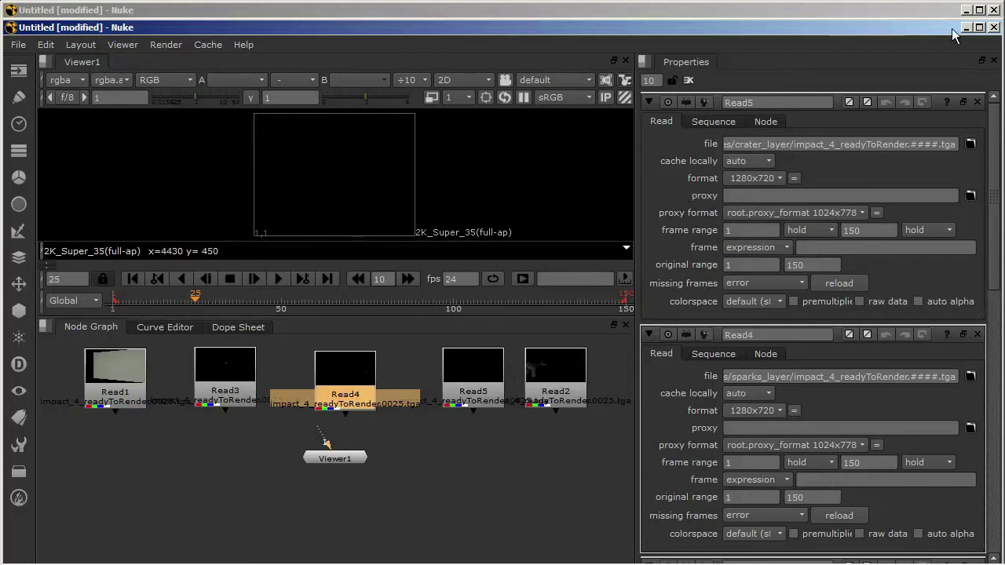
Close this script without saving, and scrub the prepared script with the named Read nodes back to frame -4
{"action": "left_click", "coordinate": [993, 27]}
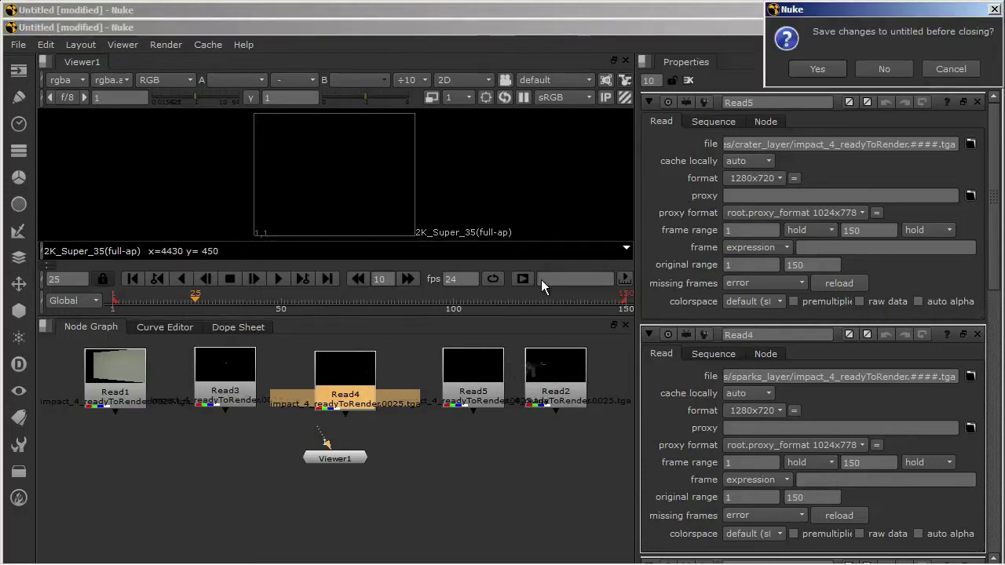
{"action": "left_click", "coordinate": [885, 70]}
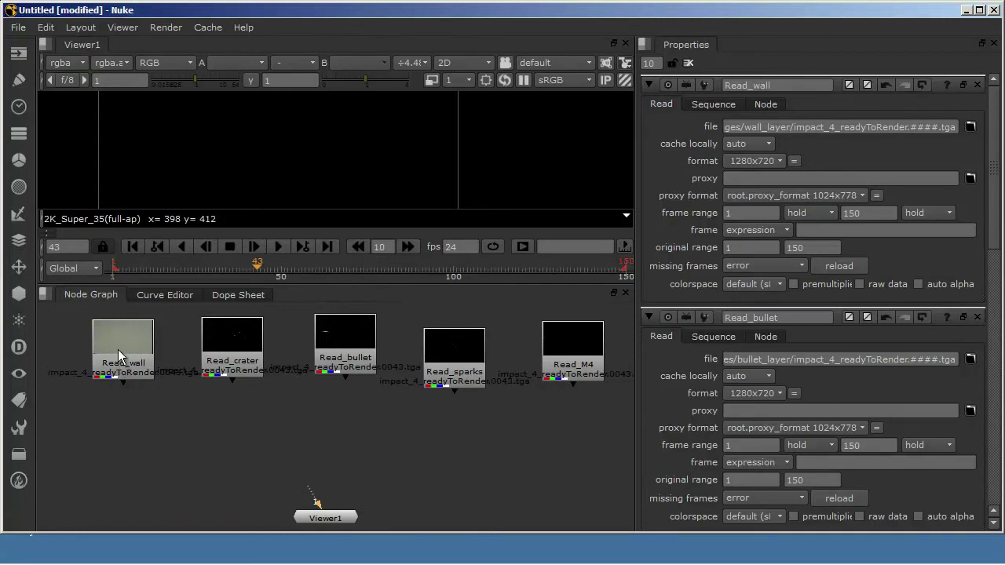
{"action": "left_click_drag", "start_coordinate": [135, 269], "coordinate": [98, 267]}
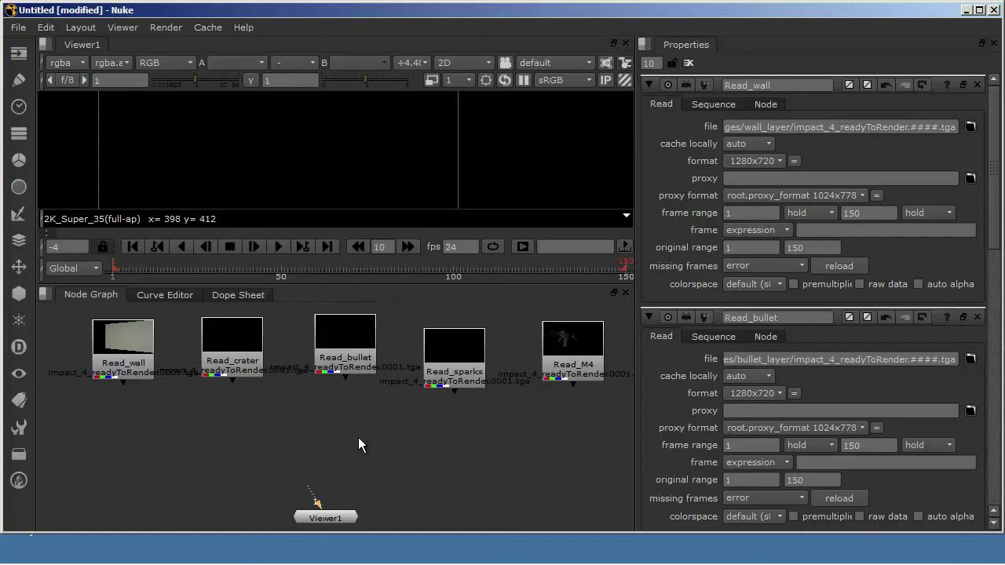
Add a Merge node between the Read nodes and the Viewer, and connect its B input to Read_wall
{"action": "key", "text": "Tab"}
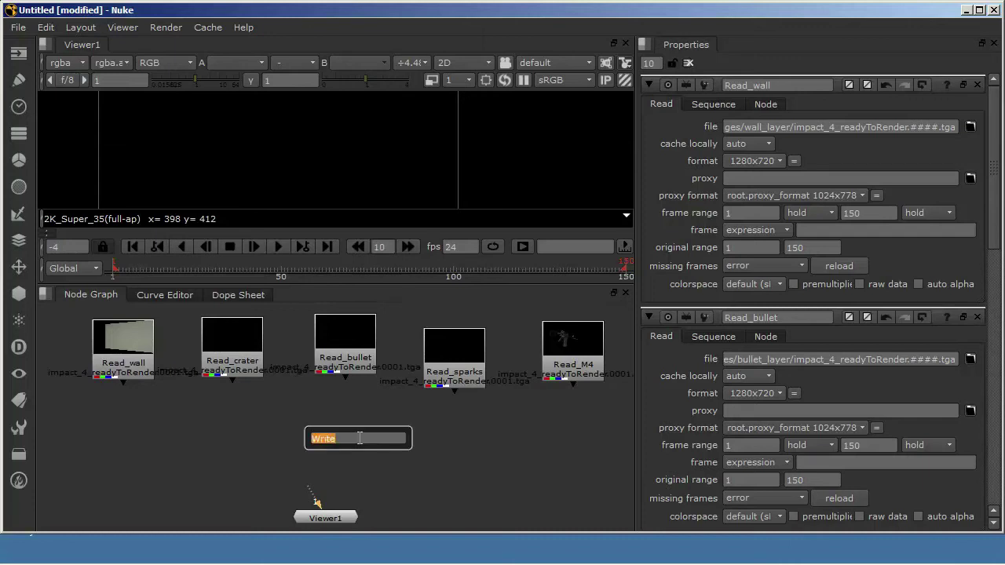
{"action": "type", "text": "merge"}
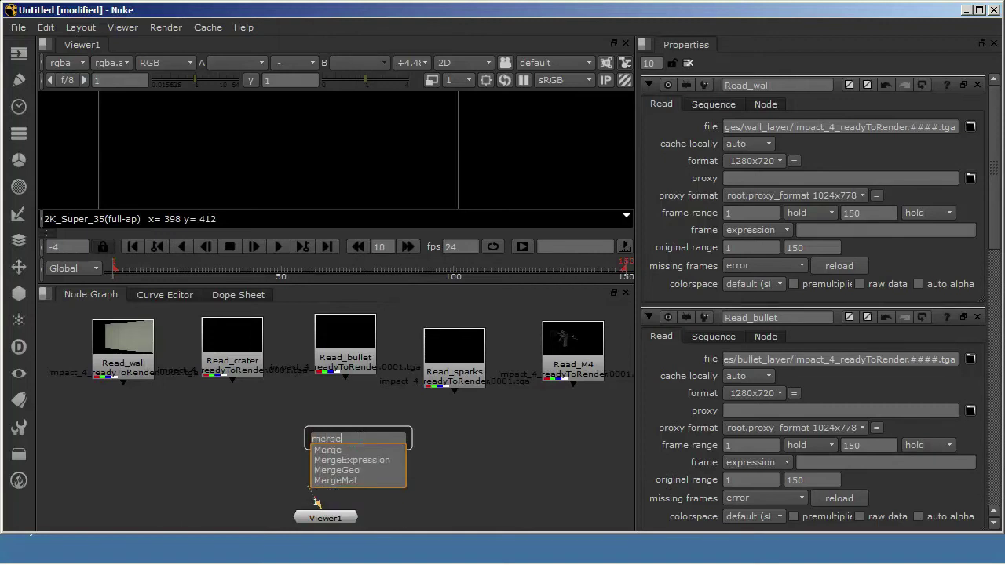
{"action": "key", "text": "Return"}
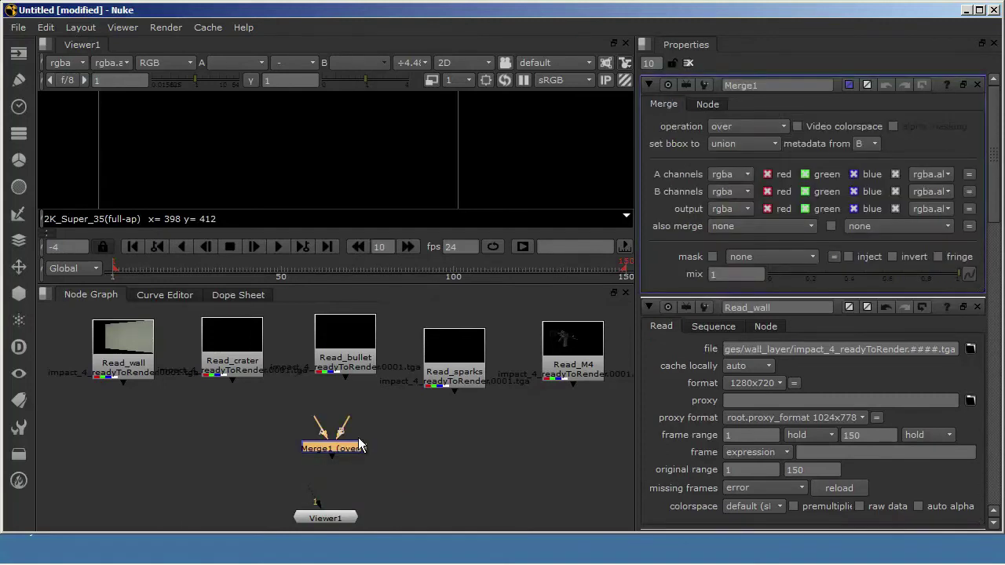
{"action": "left_click_drag", "start_coordinate": [321, 449], "coordinate": [339, 453]}
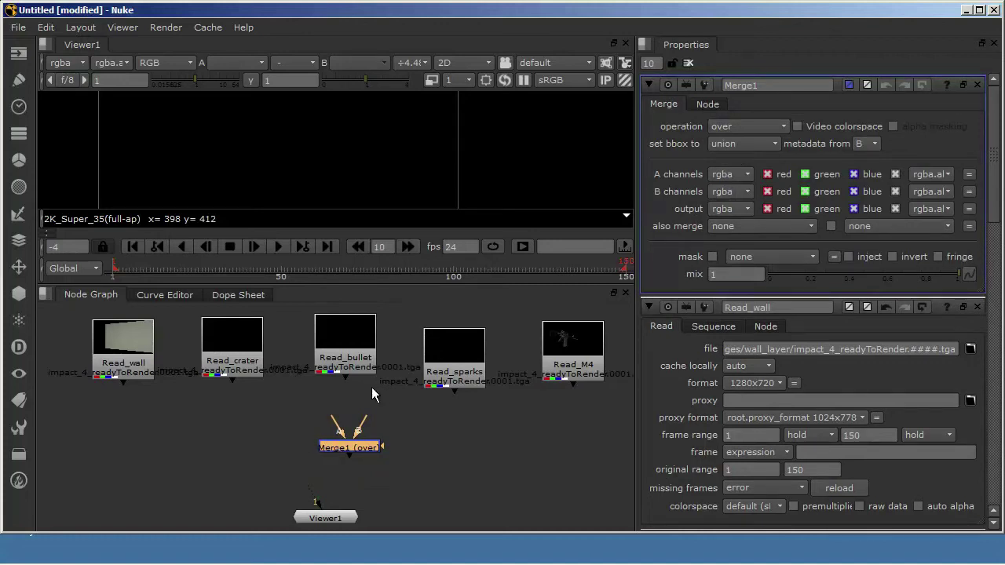
{"action": "left_click_drag", "start_coordinate": [365, 422], "coordinate": [135, 367]}
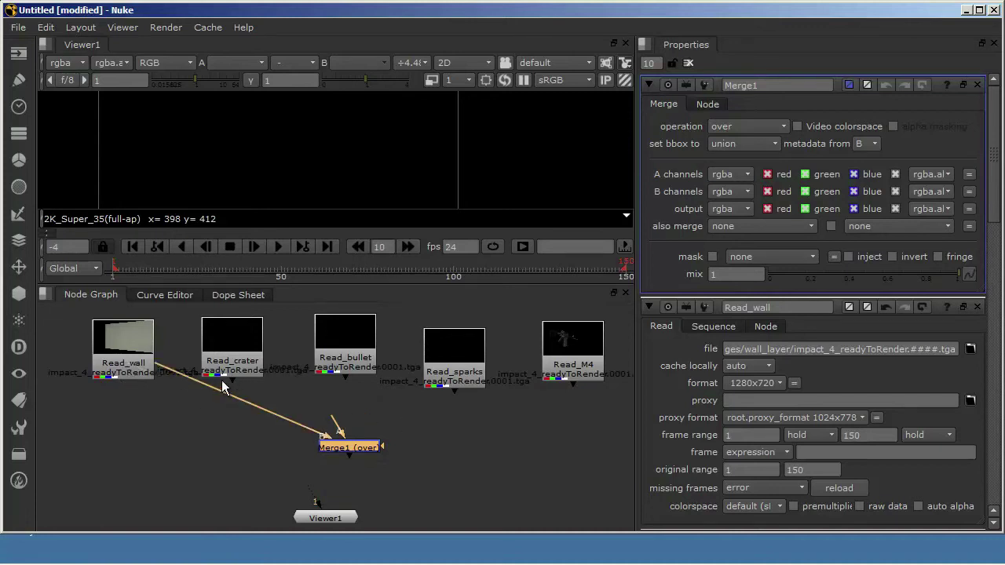
Connect Read_crater, Read_bullet, Read_sparks and Read_M4 in that order as the Merge node's A inputs, and link the Viewer to the Merge
{"action": "left_click_drag", "start_coordinate": [233, 385], "coordinate": [344, 451]}
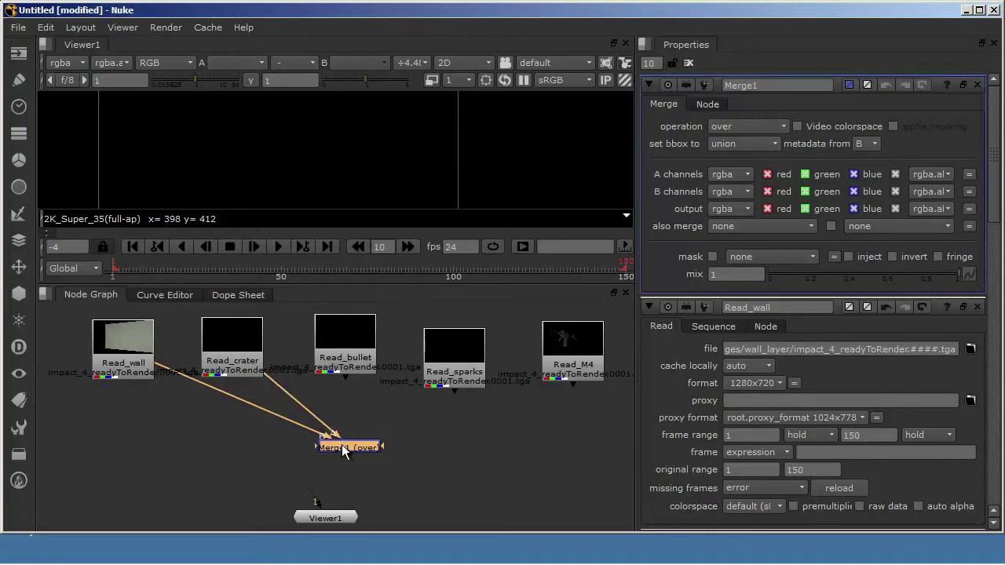
{"action": "left_click_drag", "start_coordinate": [344, 378], "coordinate": [343, 442]}
{"action": "left_click_drag", "start_coordinate": [452, 390], "coordinate": [346, 451]}
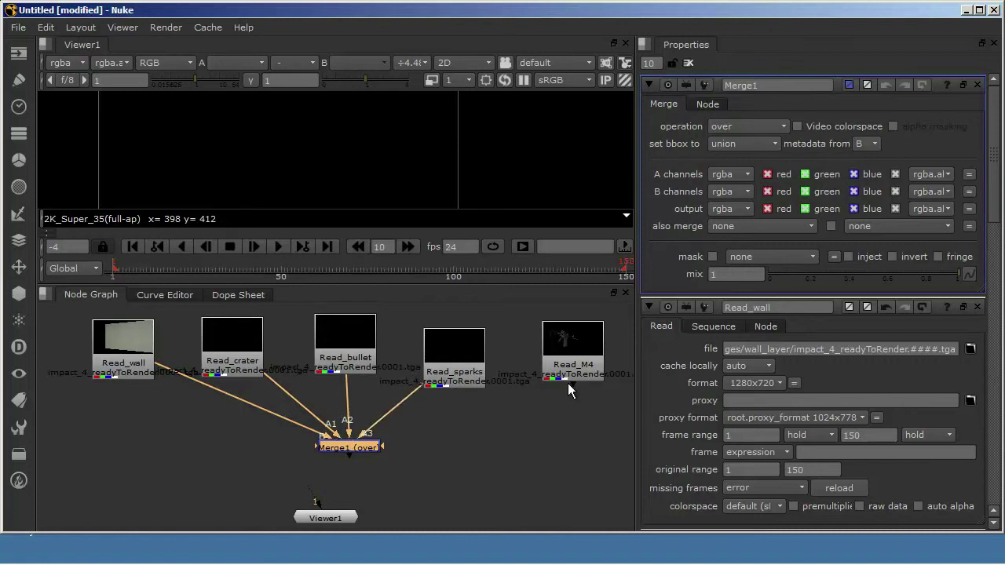
{"action": "left_click_drag", "start_coordinate": [313, 488], "coordinate": [346, 449]}
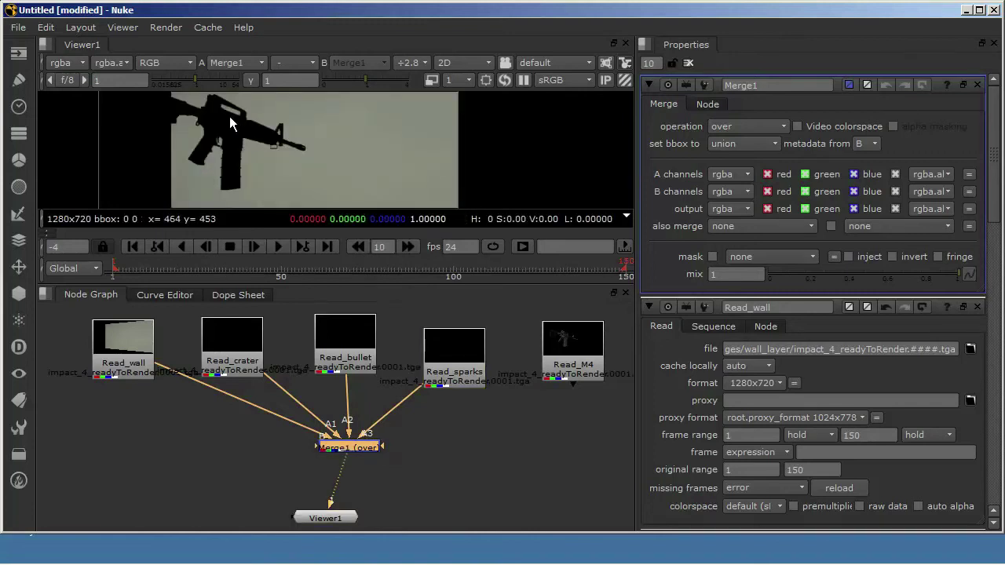
{"action": "left_click_drag", "start_coordinate": [572, 385], "coordinate": [356, 454]}
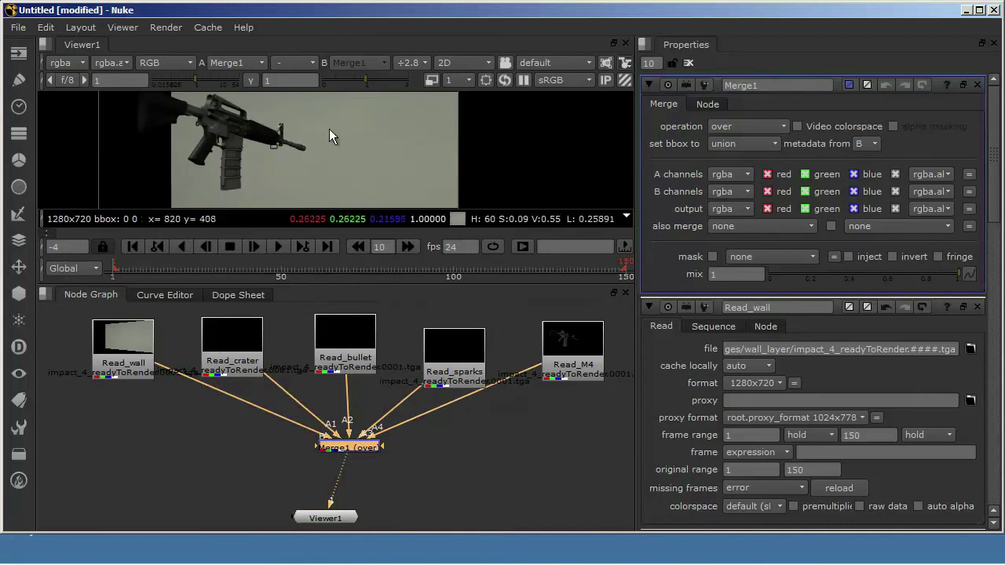
Set the Merge operation to matte, with the playhead at frame 88 and the Viewer aligned beneath the Merge node
{"action": "left_click", "coordinate": [411, 270]}
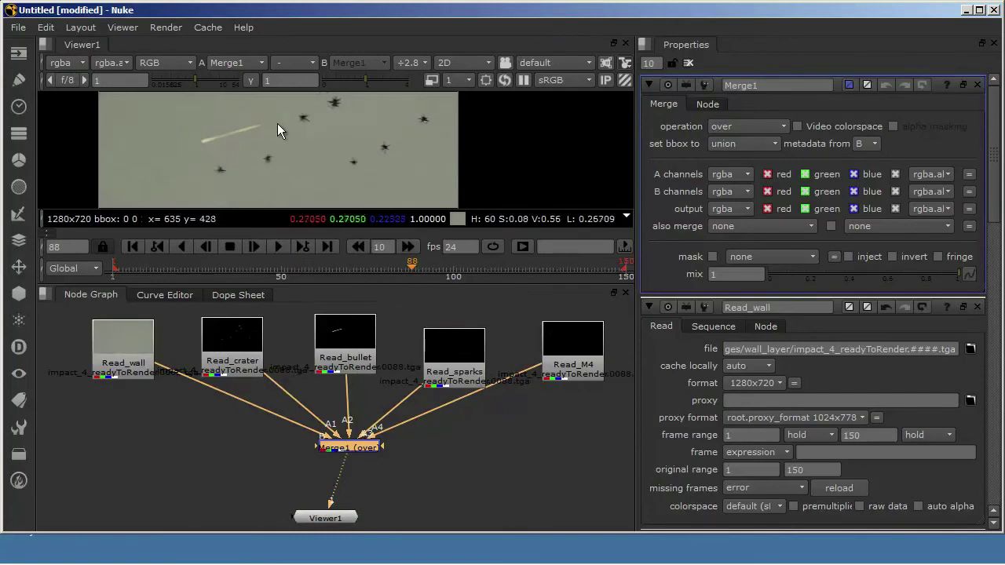
{"action": "left_click_drag", "start_coordinate": [319, 520], "coordinate": [343, 511]}
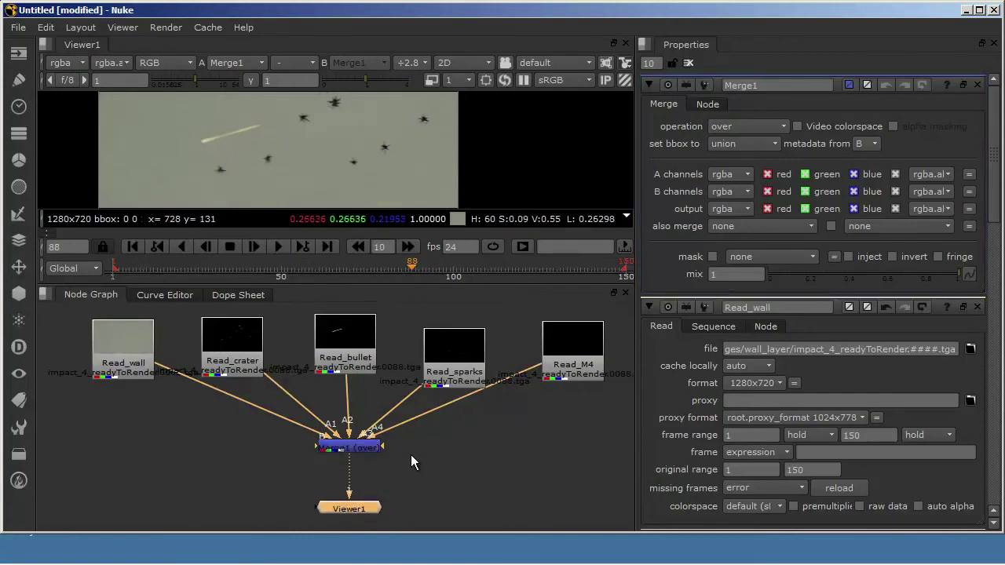
{"action": "left_click", "coordinate": [334, 450]}
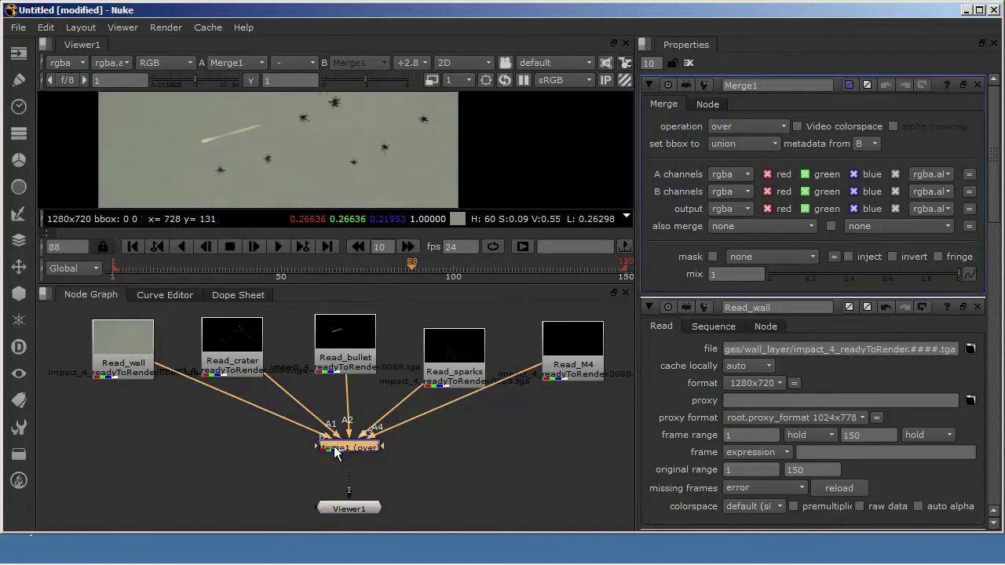
{"action": "left_click", "coordinate": [740, 127]}
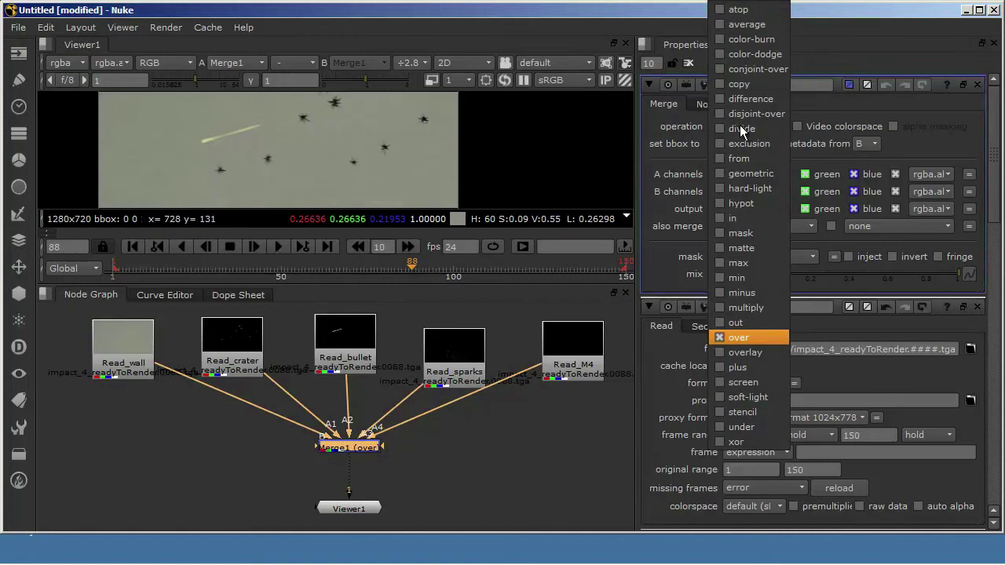
{"action": "left_click", "coordinate": [724, 249]}
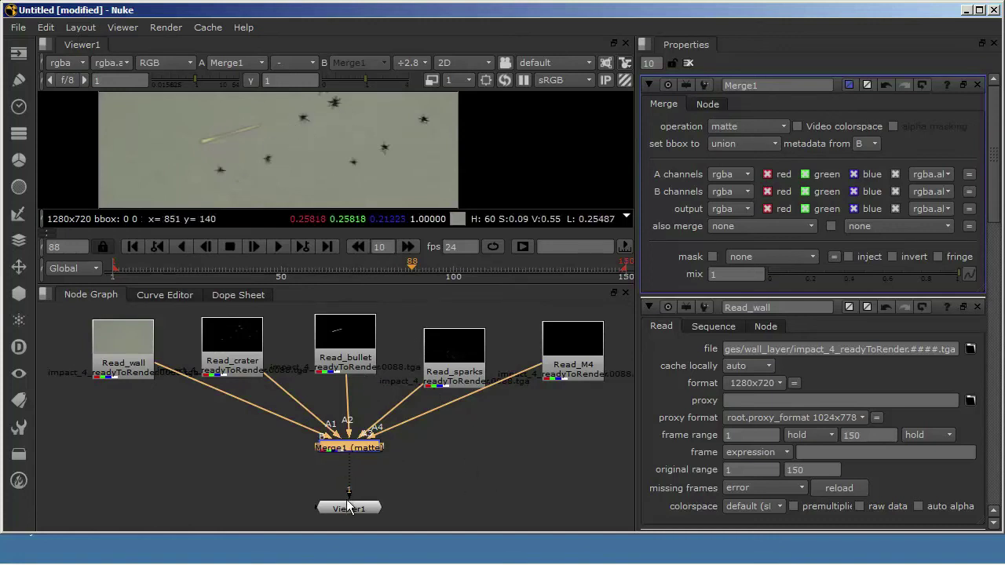
Nudge the Merge node up above the Viewer, and add a Write node fed by the Merge output
{"action": "left_click_drag", "start_coordinate": [353, 449], "coordinate": [348, 439]}
{"action": "left_click", "coordinate": [426, 440]}
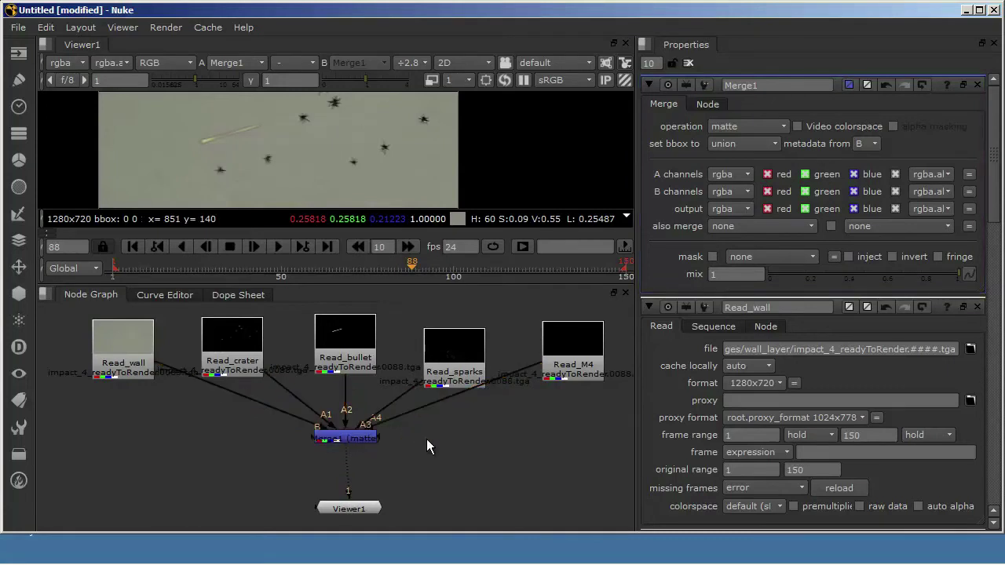
{"action": "key", "text": "Tab"}
{"action": "type", "text": "wri"}
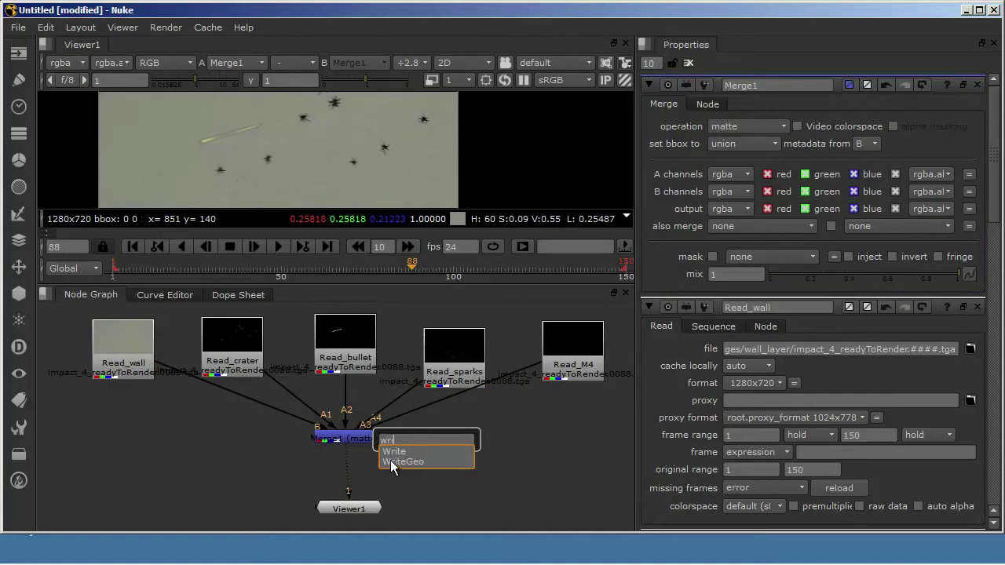
{"action": "left_click", "coordinate": [397, 452]}
{"action": "mouse_move", "coordinate": [429, 436]}
{"action": "left_mouse_down"}
{"action": "mouse_move", "coordinate": [432, 471]}
{"action": "mouse_move", "coordinate": [410, 444]}
{"action": "mouse_move", "coordinate": [359, 456]}
{"action": "mouse_move", "coordinate": [346, 441]}
{"action": "left_mouse_up"}
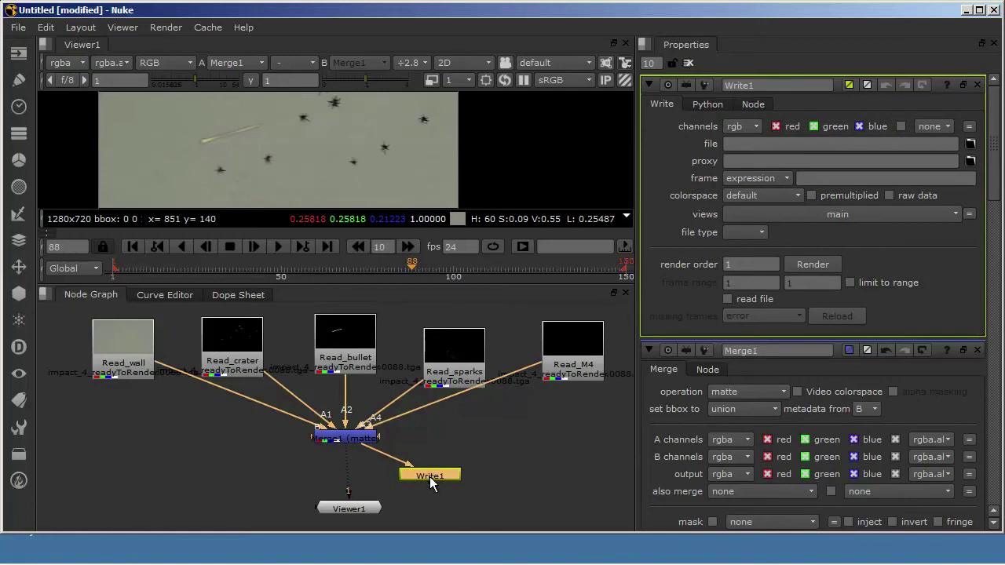
Set the Write node's output file to bulletImpact.####.tga in the pasted maya\projects\mag_bulletImpact\images\comped folder
{"action": "left_click", "coordinate": [802, 143]}
{"action": "key", "text": "ctrl+v"}
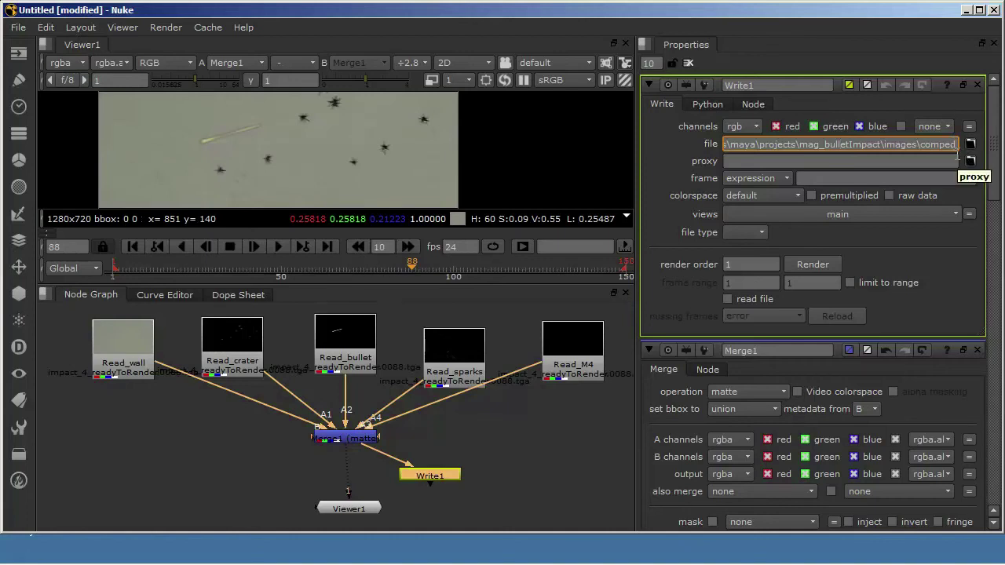
{"action": "type", "text": "\\bulletImpact.#"}
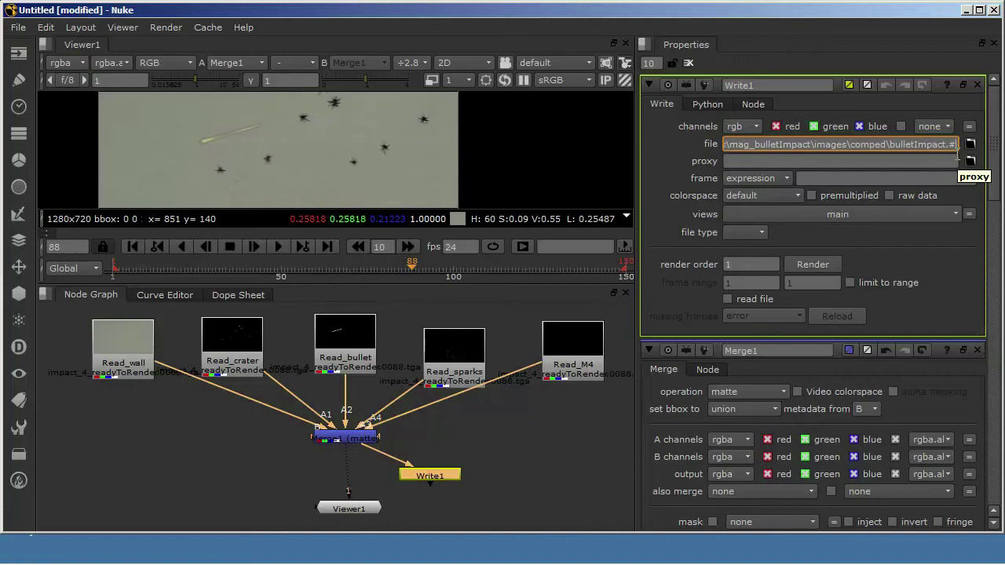
{"action": "type", "text": "###.tga"}
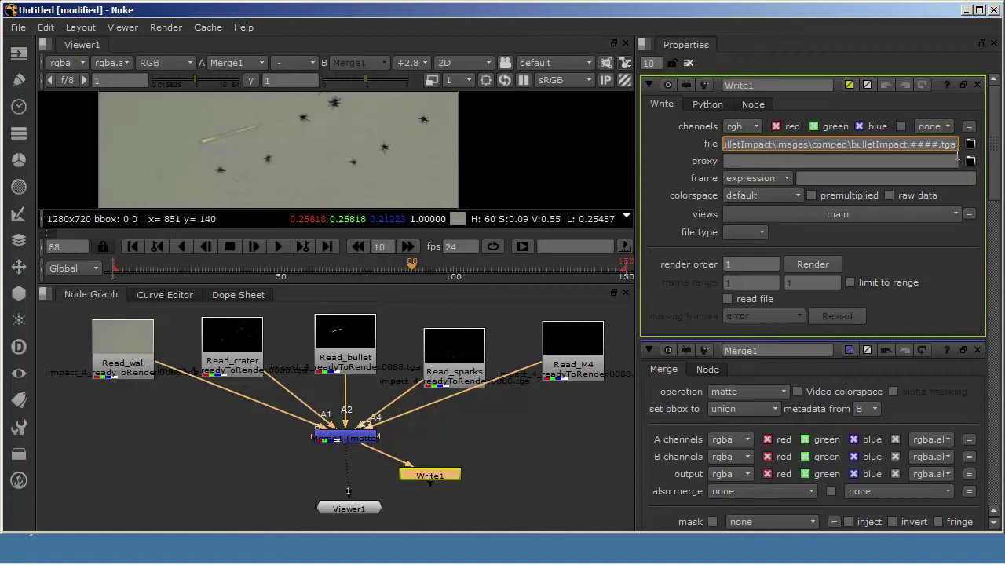
{"action": "key", "text": "Return"}
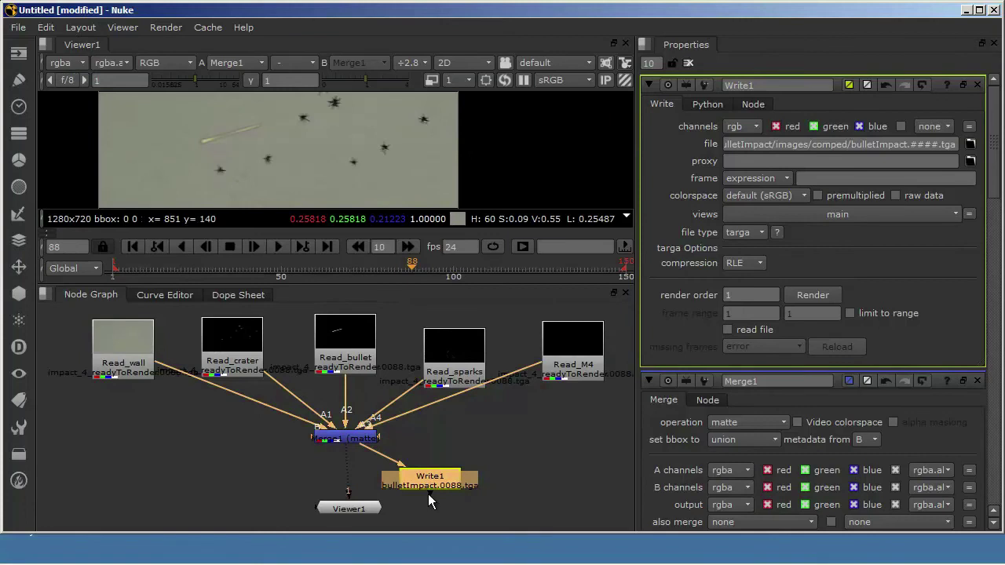
Move the Viewer slightly down beneath the Merge and connect its second input to the Write node
{"action": "left_click_drag", "start_coordinate": [349, 509], "coordinate": [344, 517]}
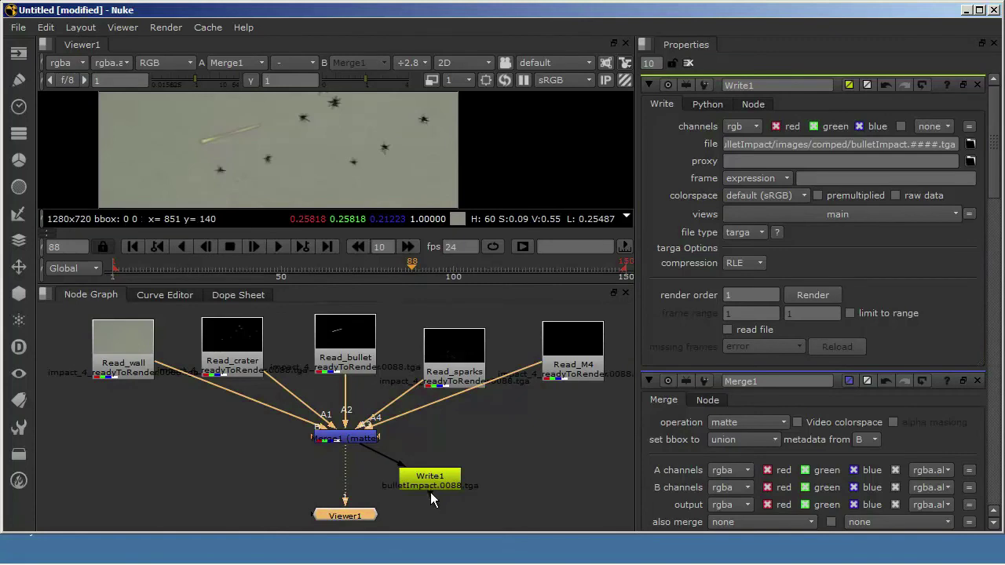
{"action": "left_click_drag", "start_coordinate": [351, 514], "coordinate": [449, 484]}
{"action": "key", "text": "2"}
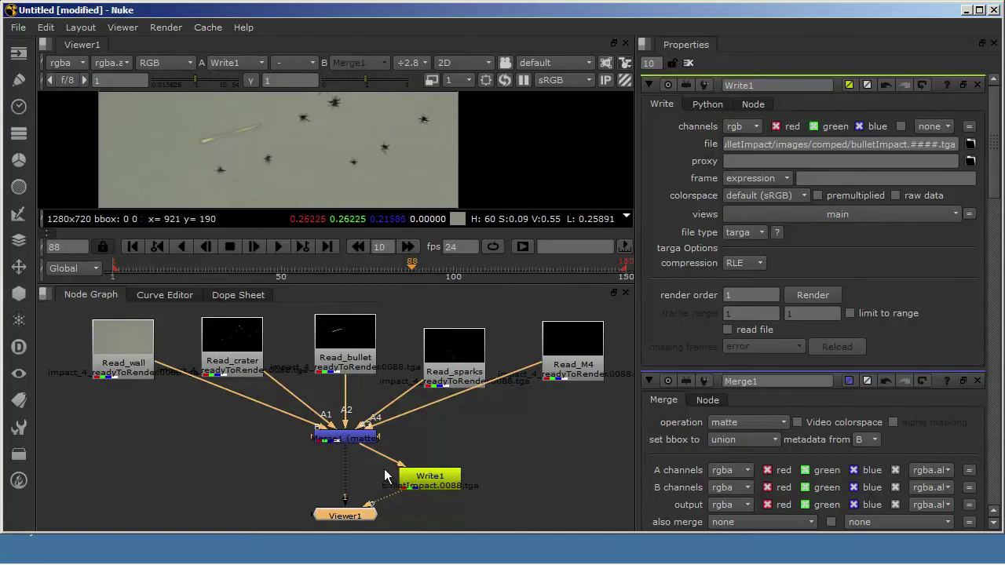
Render the selected Write node over the input frame range 1-150, with Continue on error enabled
{"action": "left_click", "coordinate": [424, 476]}
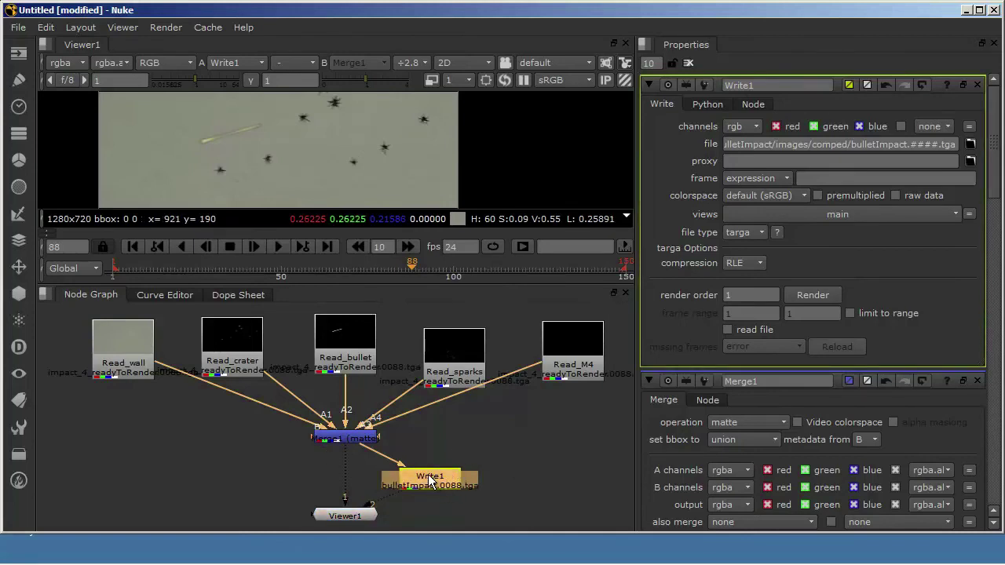
{"action": "right_click", "coordinate": [430, 481]}
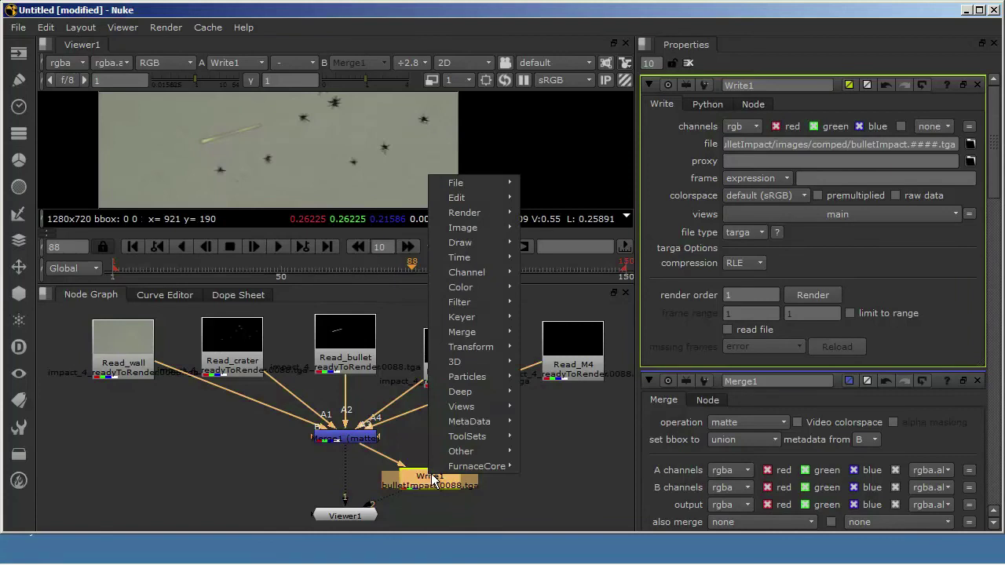
{"action": "mouse_move", "coordinate": [471, 212]}
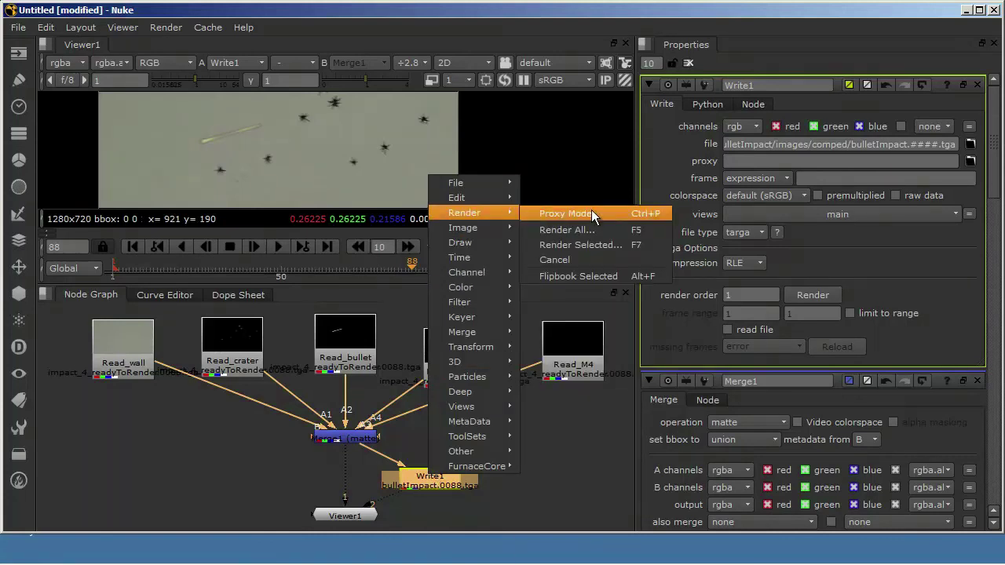
{"action": "left_click", "coordinate": [587, 246]}
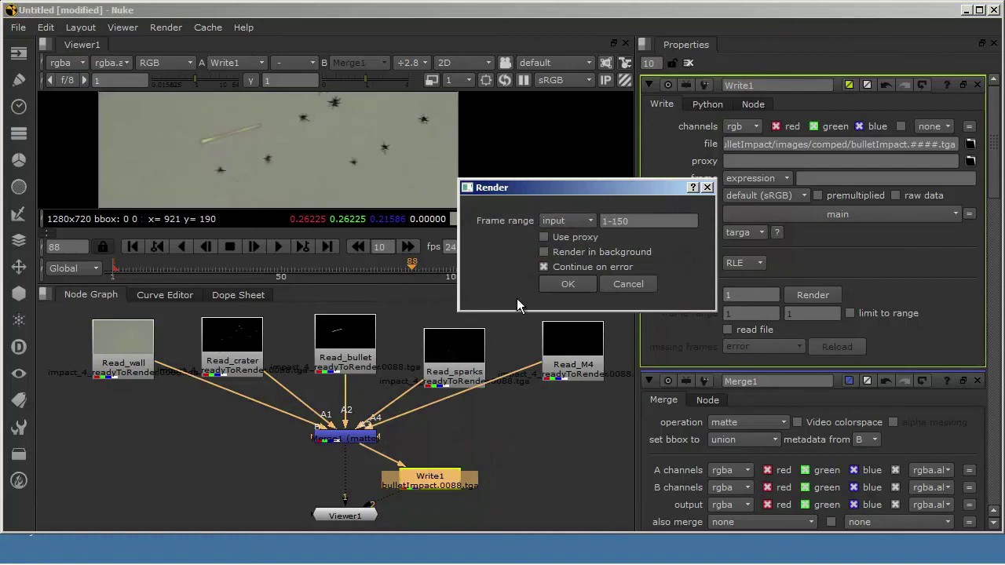
{"action": "left_click", "coordinate": [569, 283]}
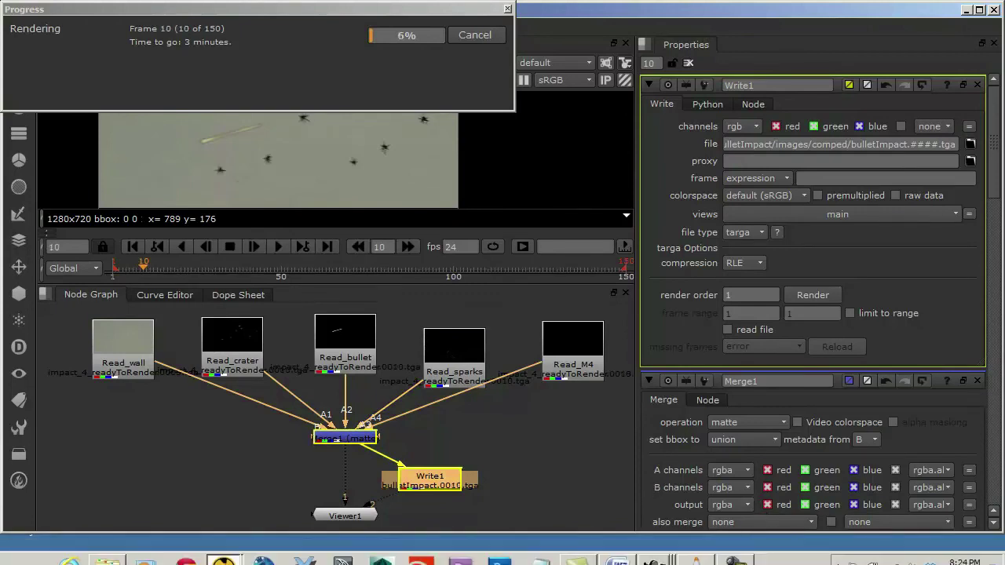
Switch to VLC media player and play magazine_bulletImpact_demo.mp4 to review the composited shot
{"action": "left_click", "coordinate": [696, 548]}
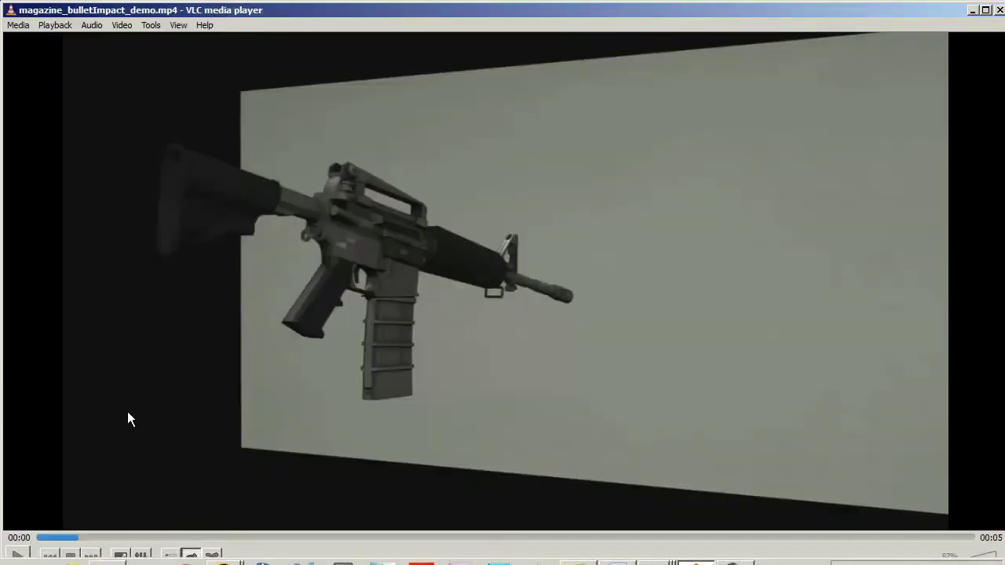
{"action": "left_click", "coordinate": [18, 557]}
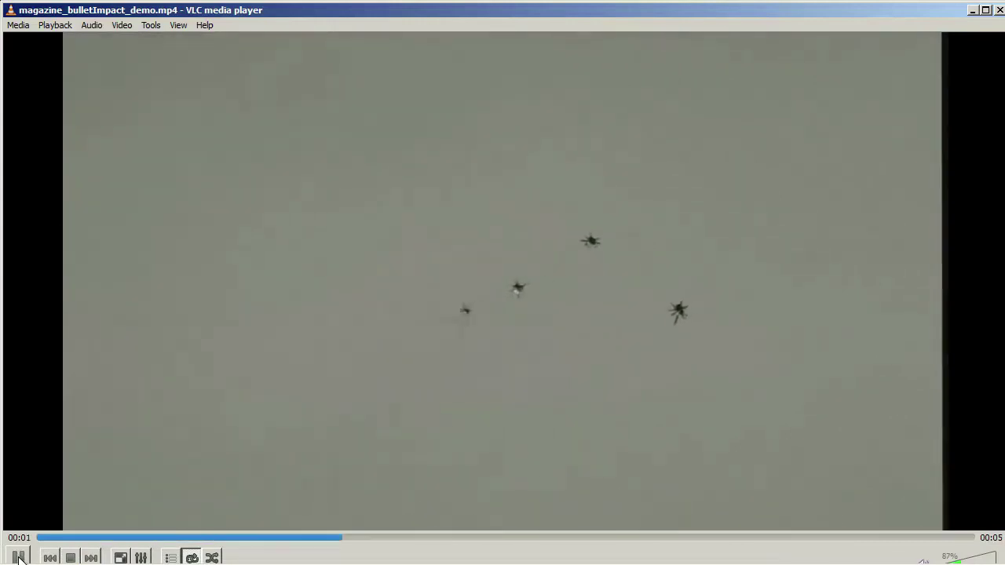